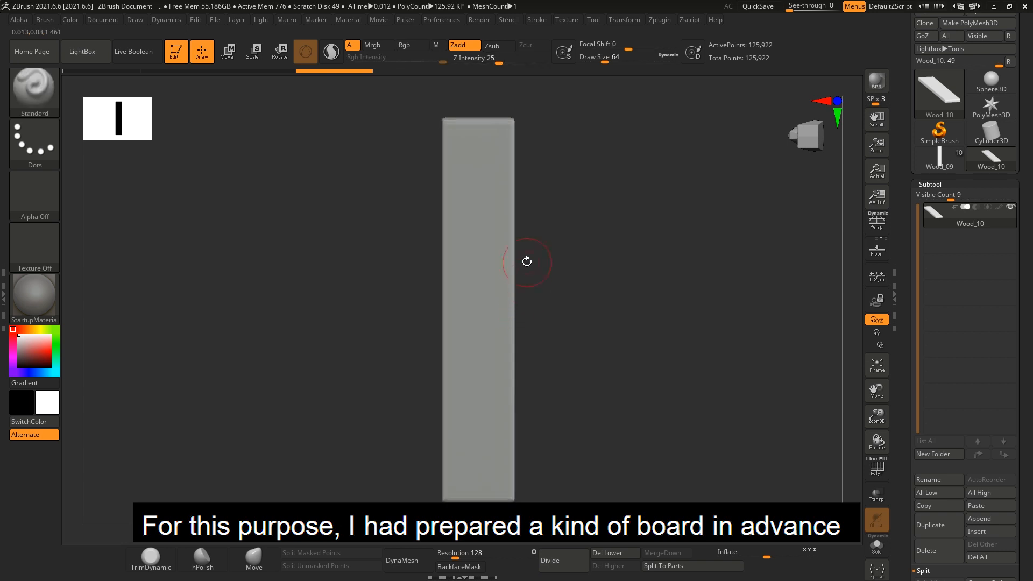
Set the mask pen's stroke to Lasso and mask a curved area along the board's upper-right side
click(49, 145)
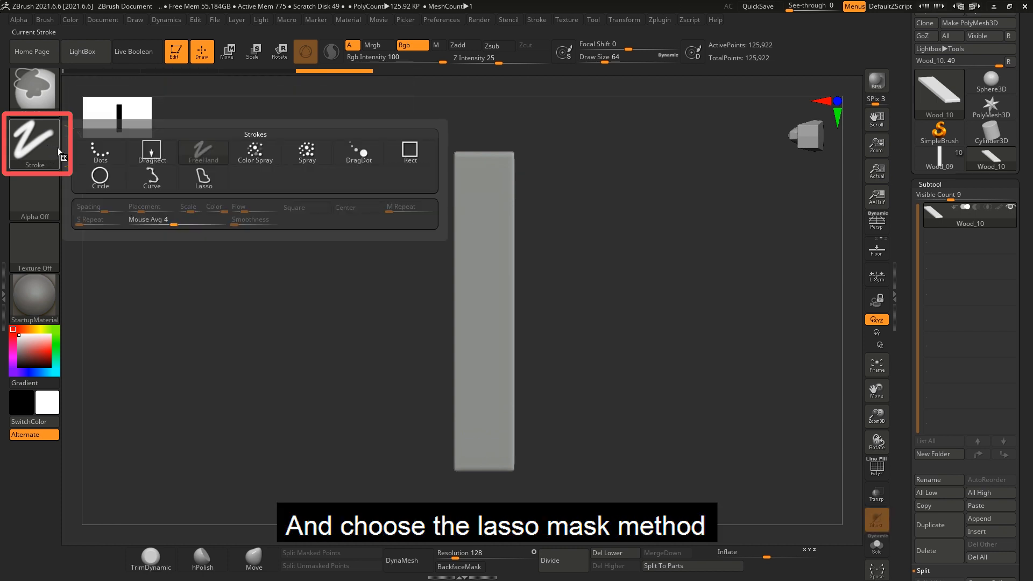
click(211, 182)
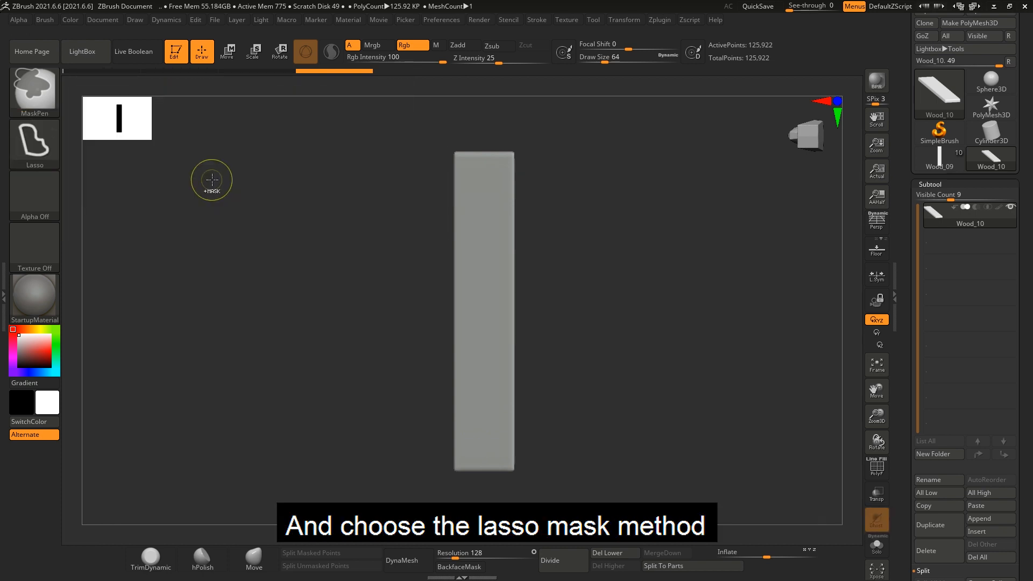
alt+right_drag(533, 236, 512, 251)
mouse_move(478, 196)
ctrl+right_down()
mouse_move(489, 206)
mouse_move(494, 180)
ctrl+right_up()
key(ctrl)
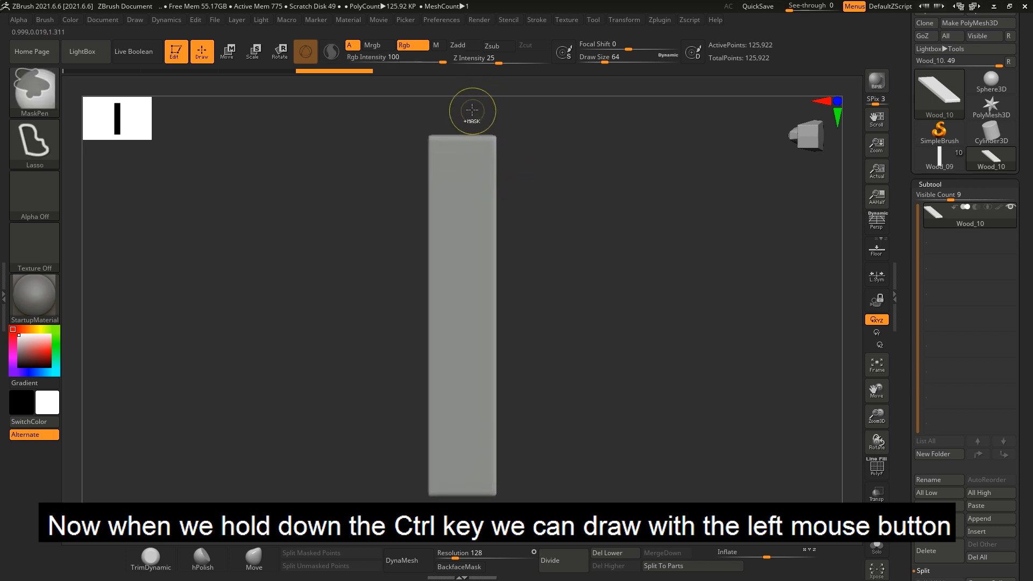
ctrl+drag(472, 109, 472, 120)
mouse_move(471, 197)
ctrl+mouse_down()
mouse_move(469, 87)
mouse_move(474, 111)
ctrl+mouse_up()
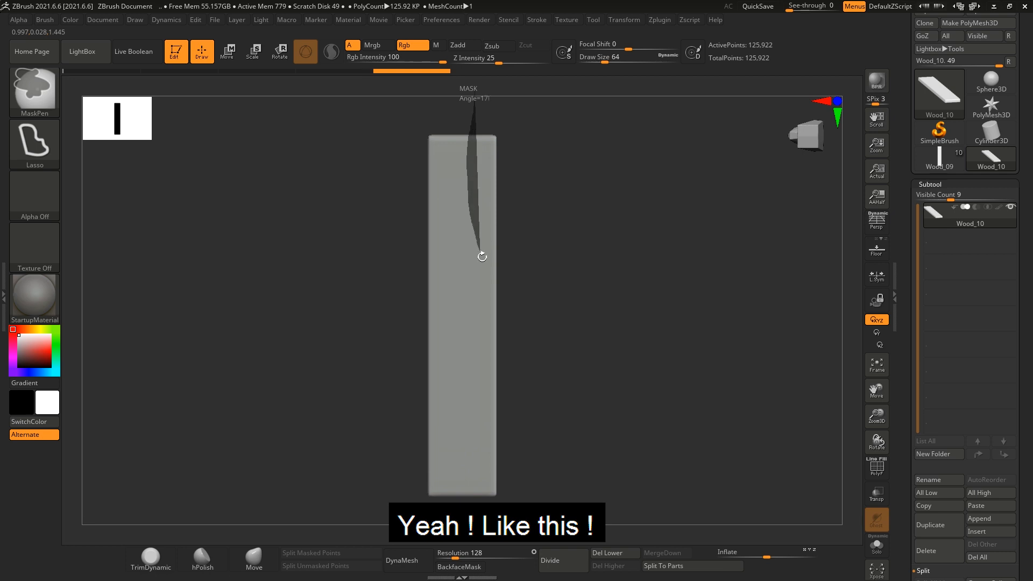
mouse_move(482, 257)
ctrl+mouse_down()
mouse_move(518, 355)
mouse_move(530, 345)
ctrl+mouse_up()
Subtract a curved lasso area from the upper-right mask to reshape its inner edge
mouse_move(560, 170)
mouse_down()
mouse_move(570, 300)
mouse_move(482, 224)
mouse_up()
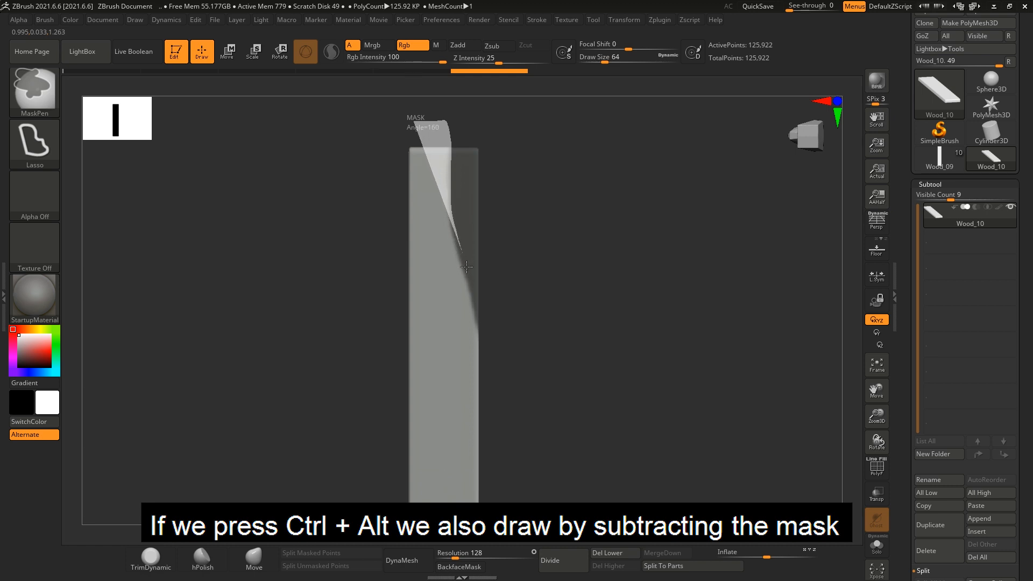
mouse_move(466, 266)
ctrl+alt+mouse_down()
mouse_move(394, 511)
mouse_move(391, 493)
ctrl+alt+mouse_up()
ctrl+right_drag(482, 332, 446, 275)
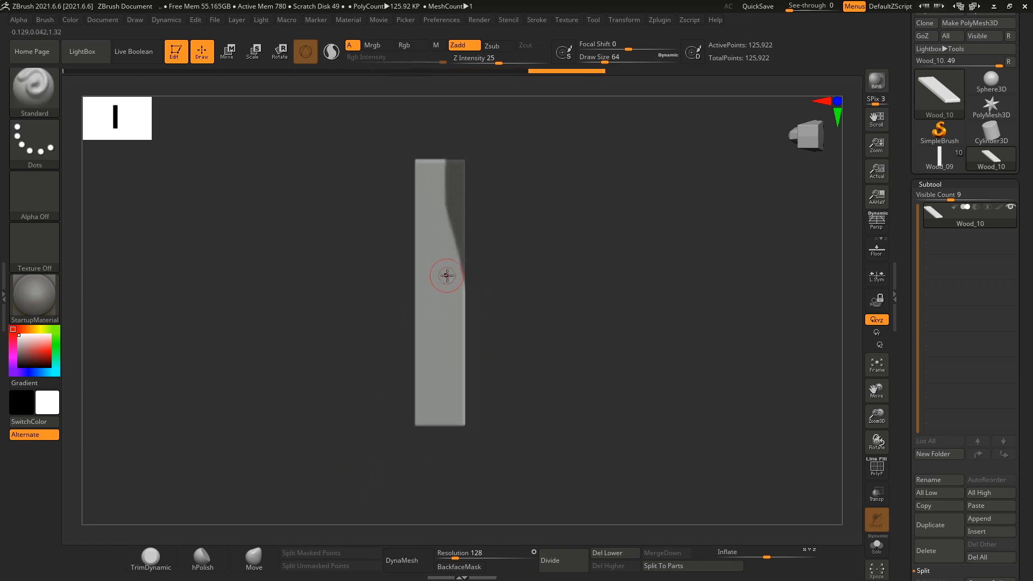
key(ctrl)
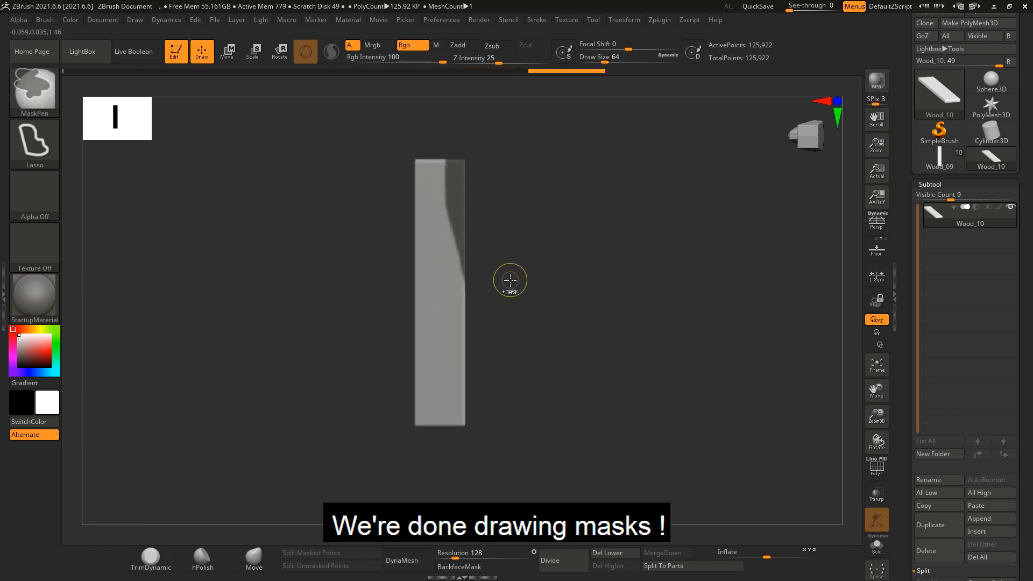
Add a curved lasso mask along the board's lower-left side, leaving a wavy unmasked band between the two masks
alt+drag(490, 281, 498, 257)
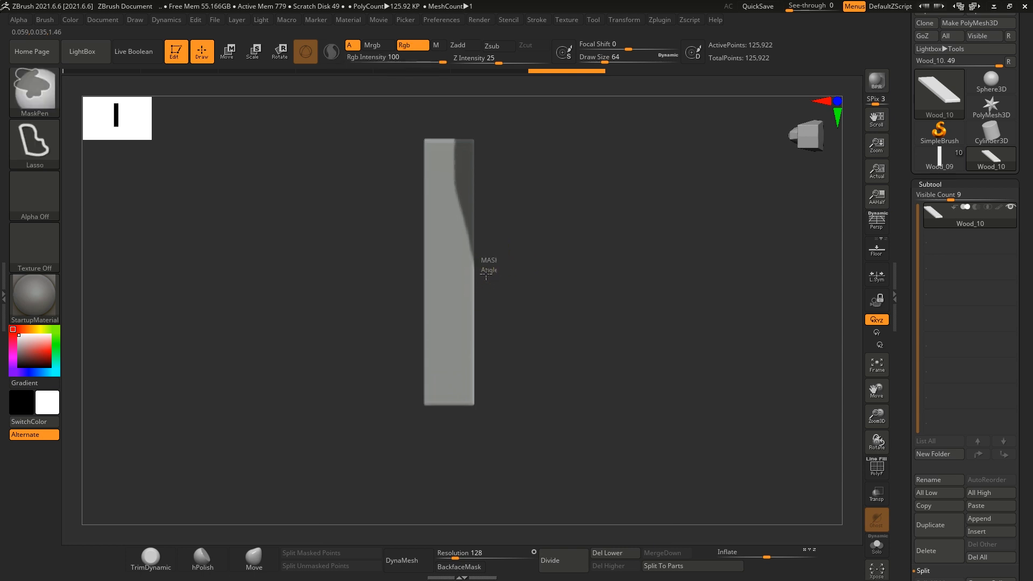
mouse_move(463, 360)
ctrl+mouse_down()
mouse_move(554, 427)
mouse_move(559, 403)
ctrl+mouse_up()
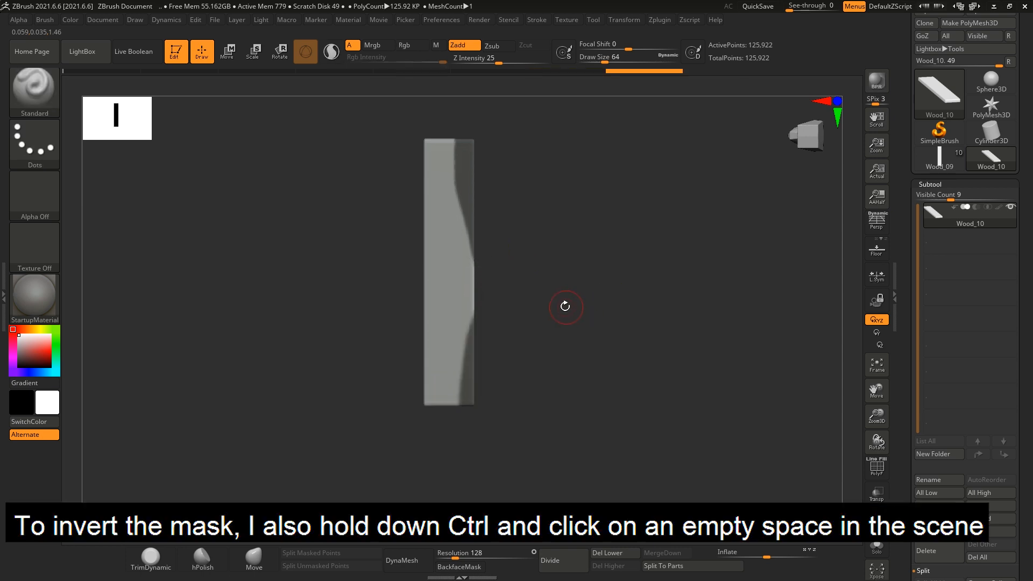
key(ctrl+z)
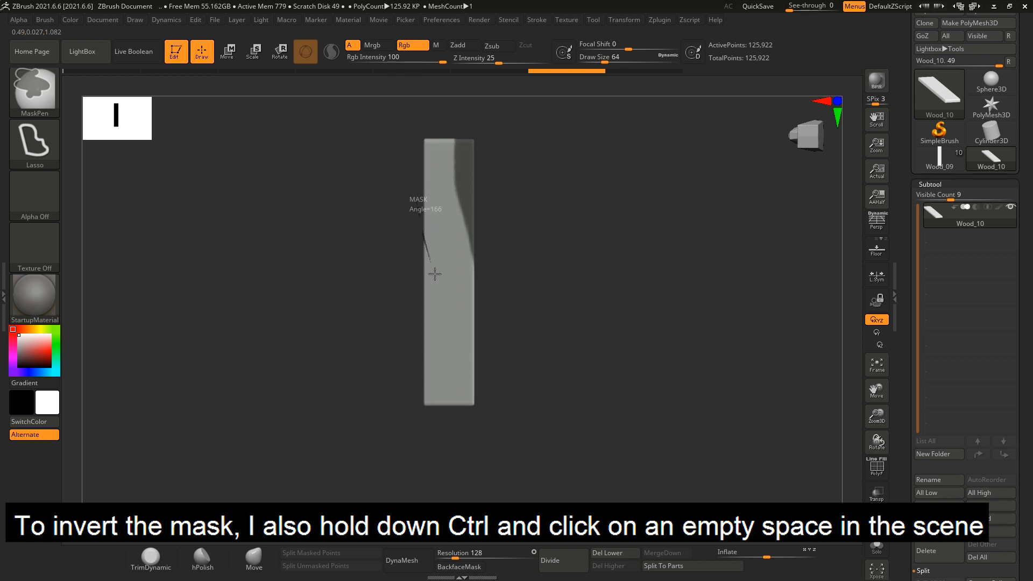
mouse_move(446, 331)
ctrl+mouse_down()
mouse_move(442, 490)
mouse_move(386, 210)
ctrl+mouse_up()
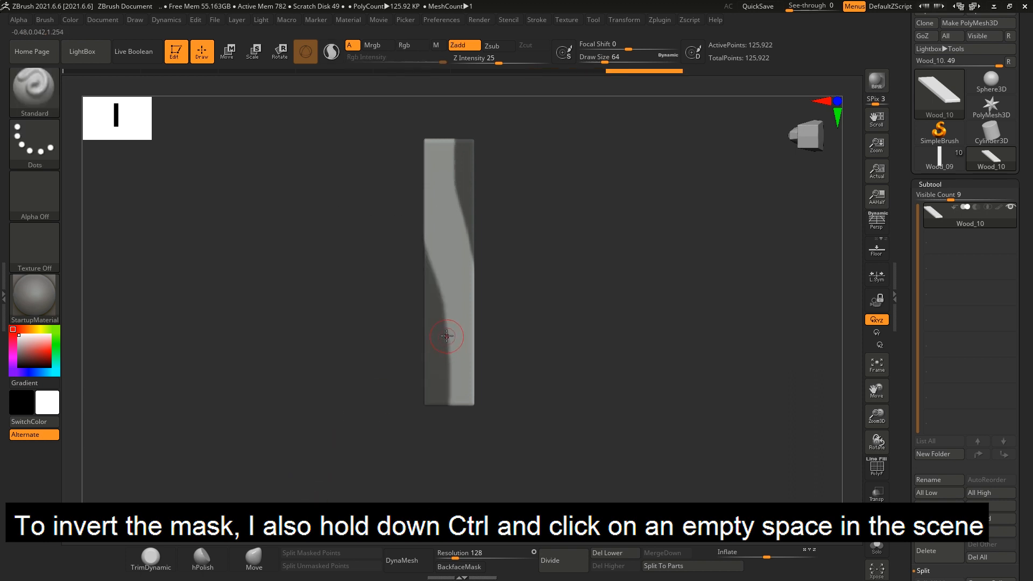
Invert the board's mask and invert it back
ctrl+right_drag(443, 355, 459, 371)
ctrl+click(541, 336)
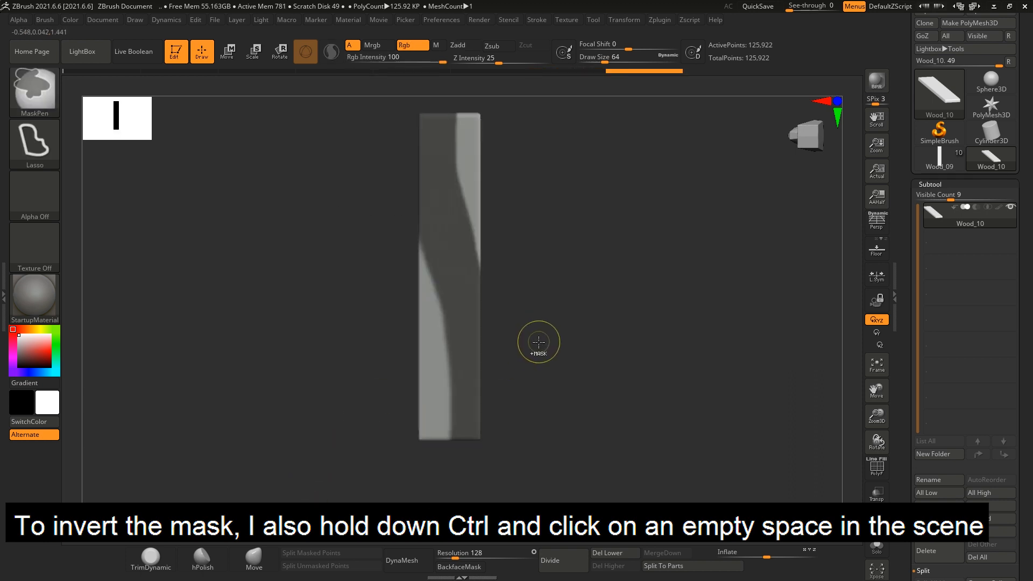
ctrl+click(529, 350)
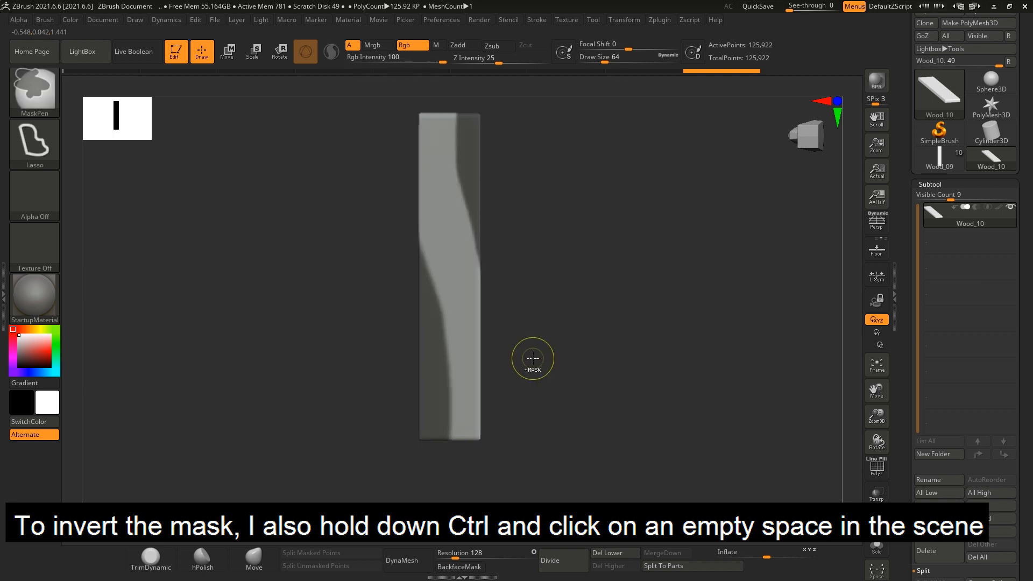
Lasso-mask the bottom of the board along its full length from a side view
mouse_move(528, 350)
mouse_down()
mouse_move(511, 303)
mouse_move(448, 338)
mouse_up()
mouse_move(448, 338)
alt+right_down()
mouse_move(491, 322)
mouse_move(467, 360)
alt+right_up()
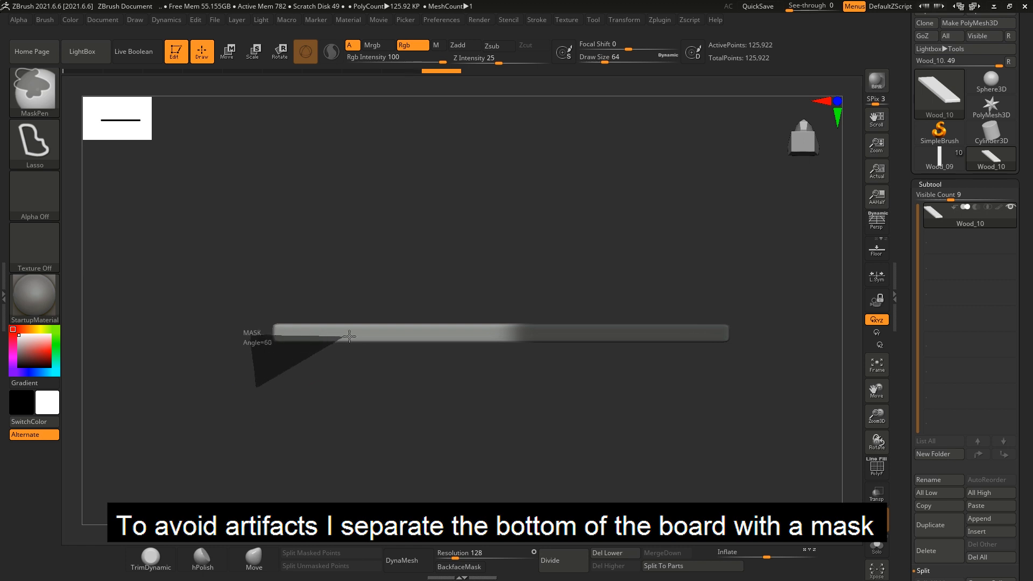
mouse_move(350, 336)
ctrl+mouse_down()
mouse_move(743, 332)
mouse_move(710, 452)
ctrl+mouse_up()
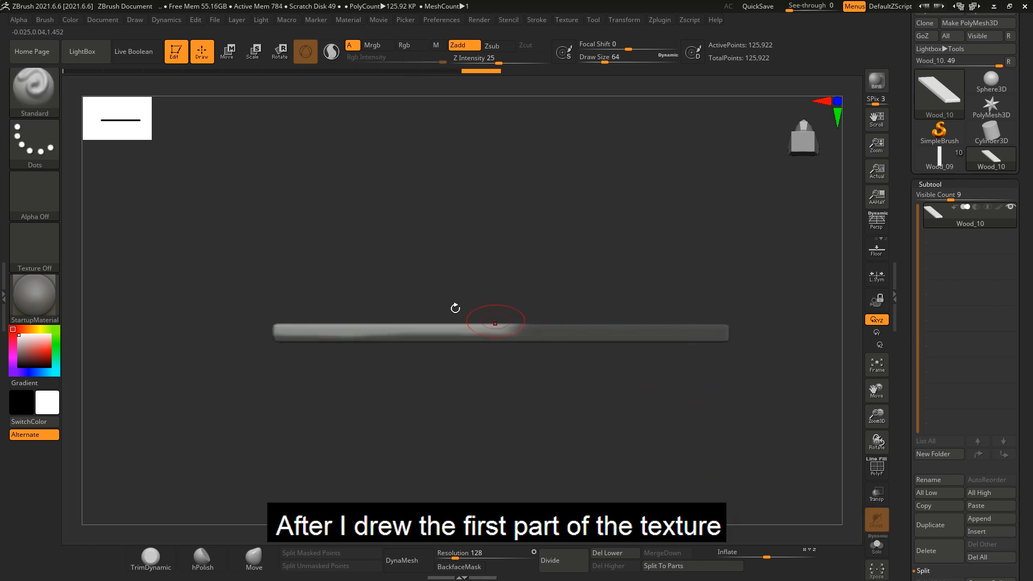
Switch to the Move brush and enlarge its draw size to about 331, larger than the board
mouse_move(454, 307)
mouse_down()
mouse_move(415, 381)
mouse_move(438, 357)
mouse_move(415, 369)
mouse_move(426, 311)
mouse_up()
key(o)
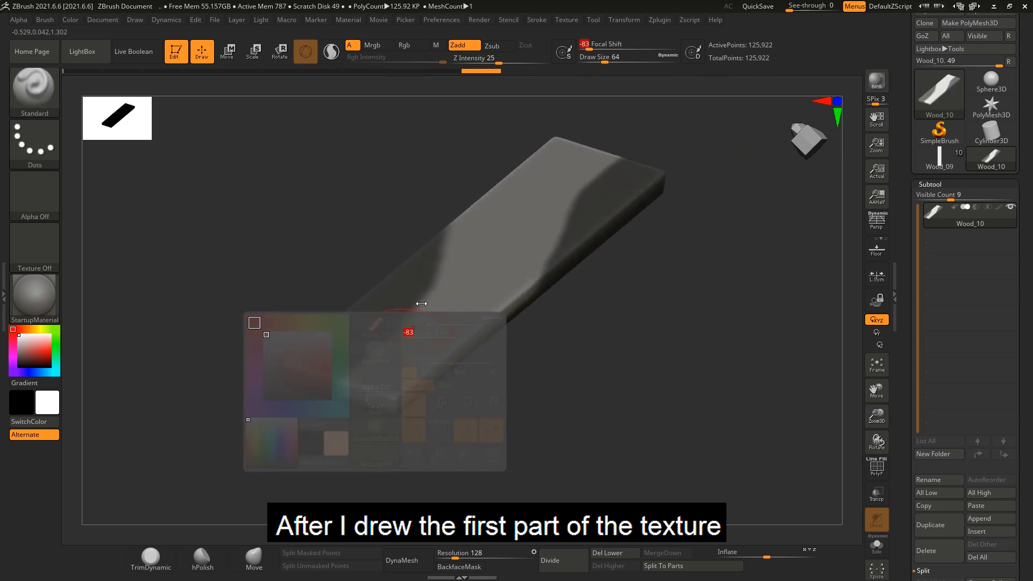
click(247, 554)
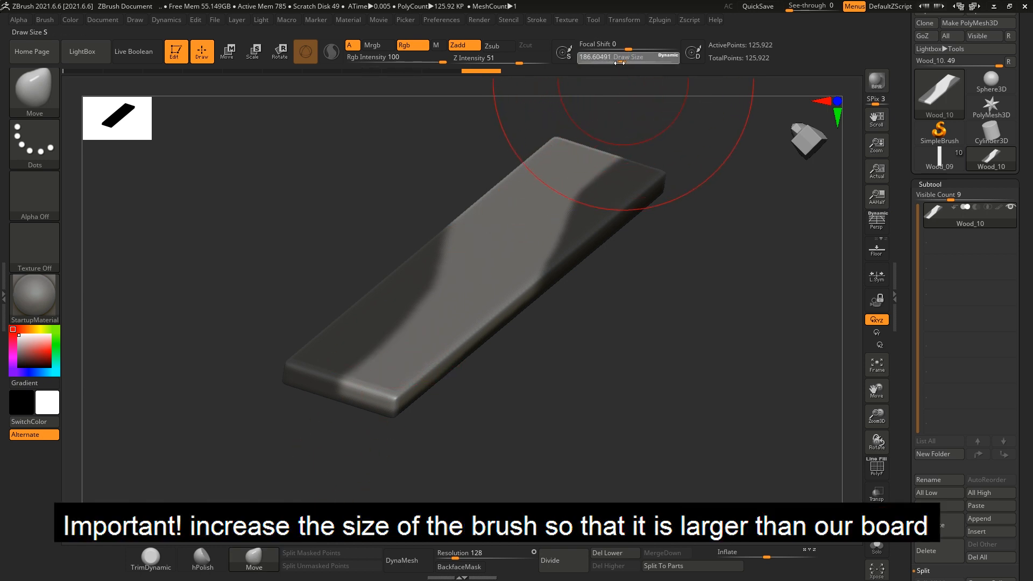
drag(620, 63, 624, 62)
mouse_move(619, 140)
right_down()
mouse_move(546, 224)
mouse_move(511, 230)
mouse_move(516, 308)
mouse_move(473, 328)
right_up()
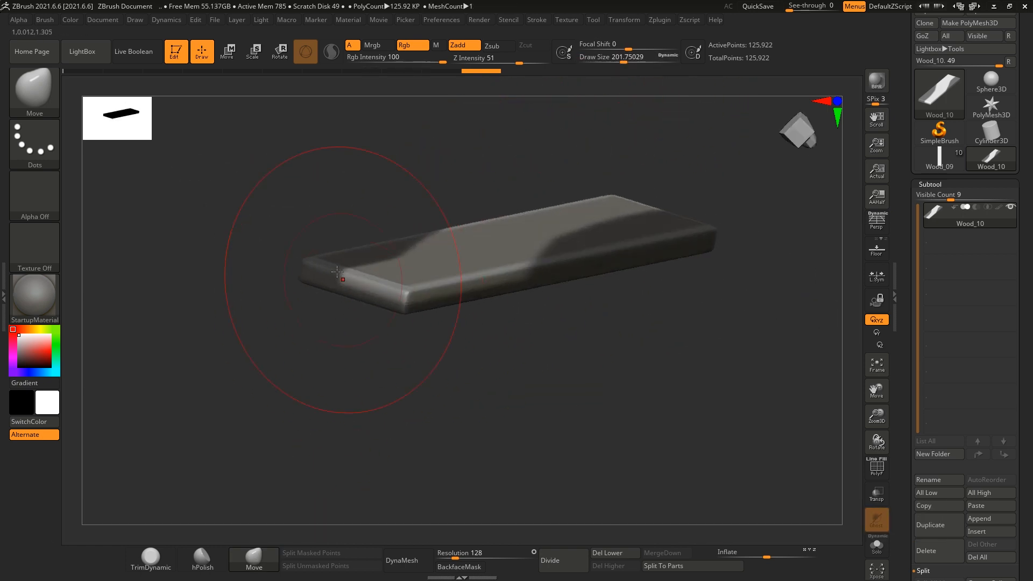
drag(635, 60, 635, 61)
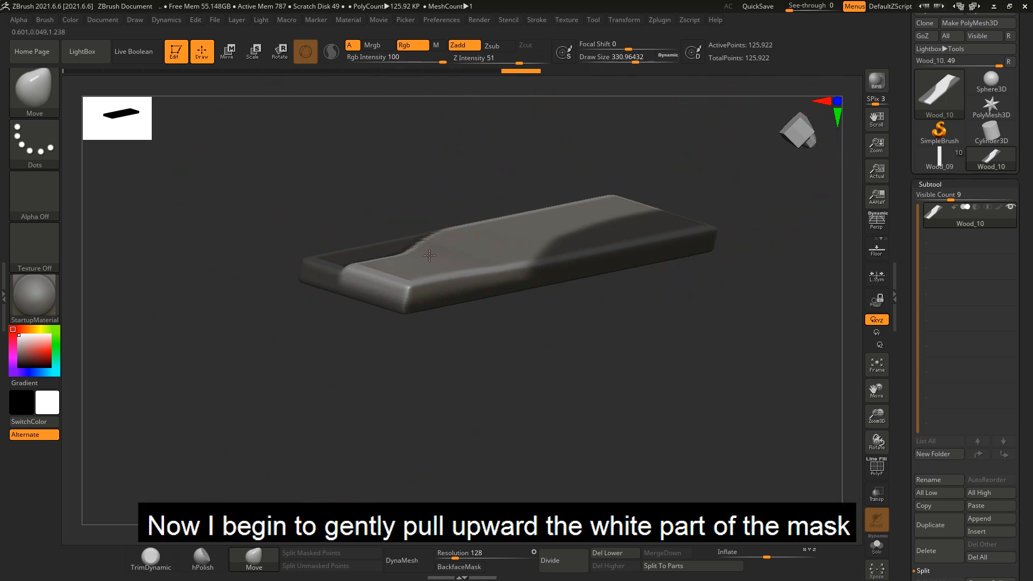
Pull the unmasked band gently upward with the Move brush, more at the board's ends and less at the center
mouse_move(535, 250)
right_down()
mouse_move(489, 304)
mouse_move(521, 261)
mouse_move(511, 291)
mouse_move(537, 293)
mouse_move(473, 281)
mouse_move(440, 331)
mouse_move(324, 304)
right_up()
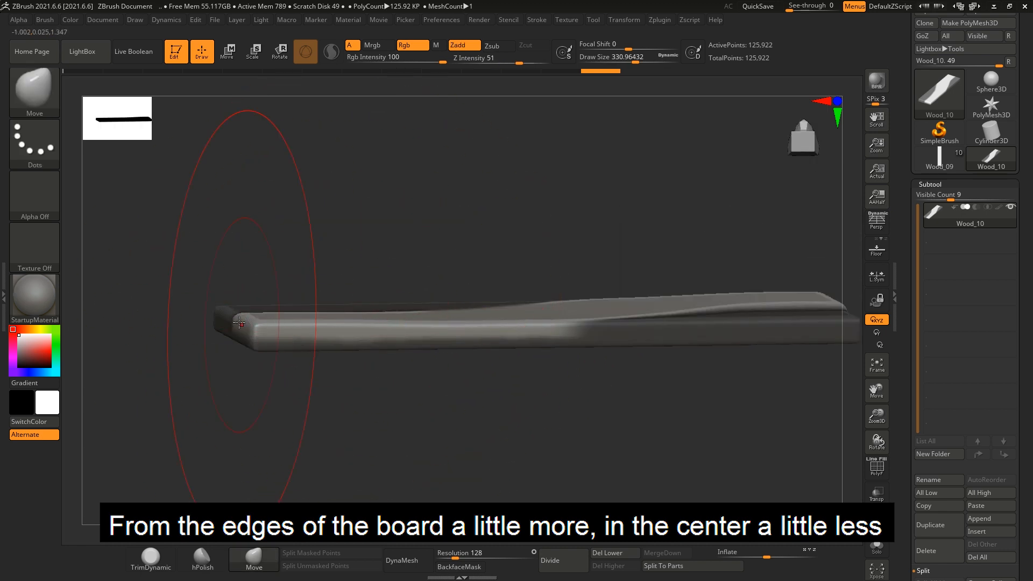
drag(240, 323, 240, 311)
right_drag(286, 326, 324, 316)
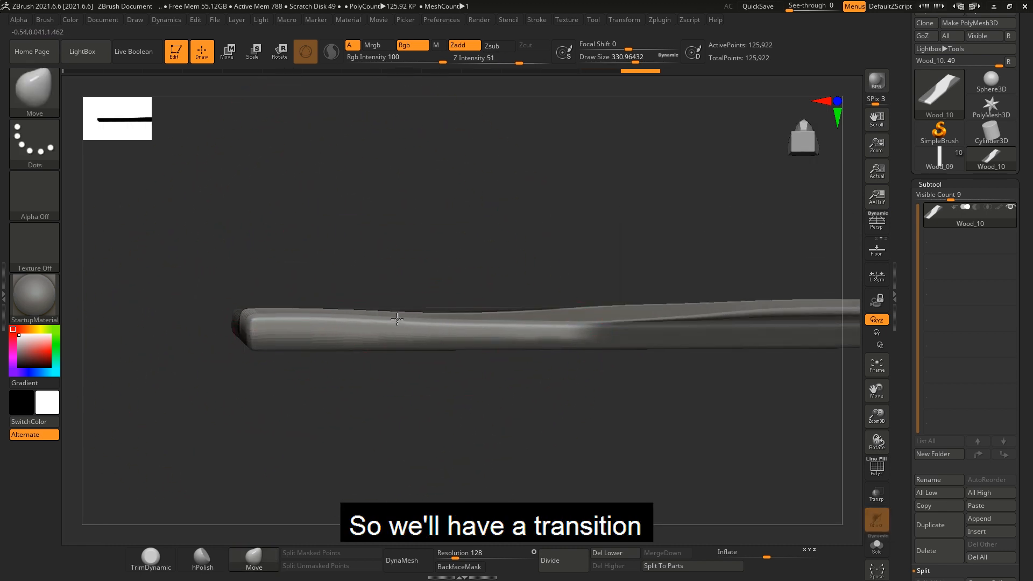
key(f)
drag(532, 315, 533, 311)
alt+right_drag(684, 309, 581, 303)
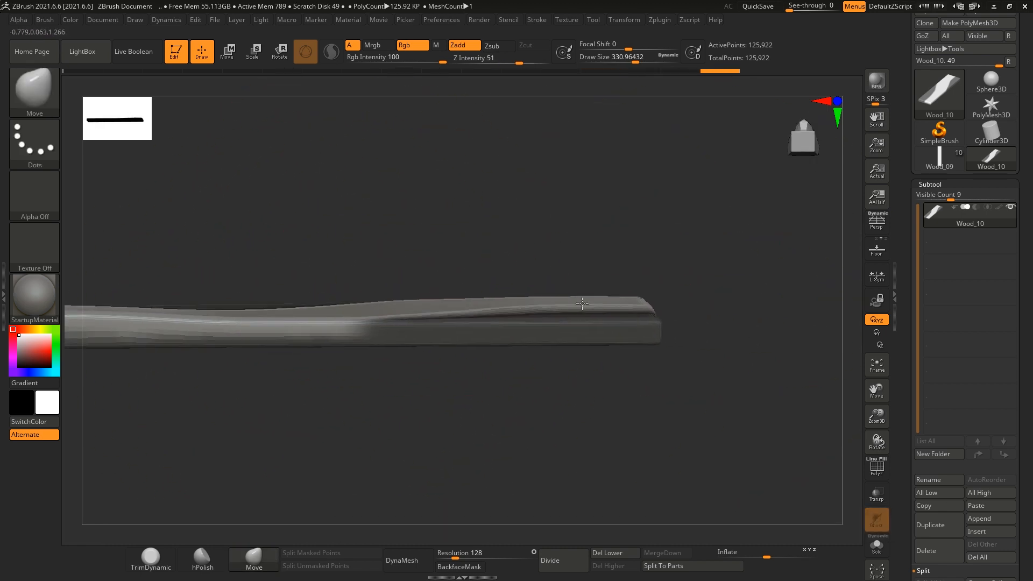
drag(637, 299, 636, 297)
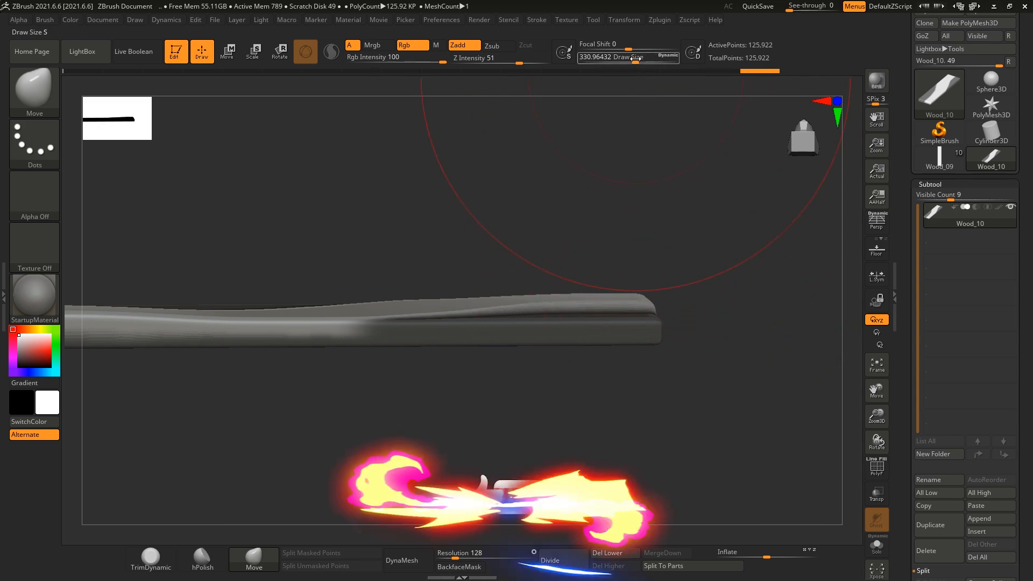
Refine the raised band at the board's end with the Move brush, reducing the draw size to about 245 and about 197
drag(635, 58, 627, 57)
drag(642, 300, 641, 304)
mouse_move(644, 309)
right_down()
mouse_move(619, 363)
mouse_move(599, 350)
mouse_move(579, 260)
right_up()
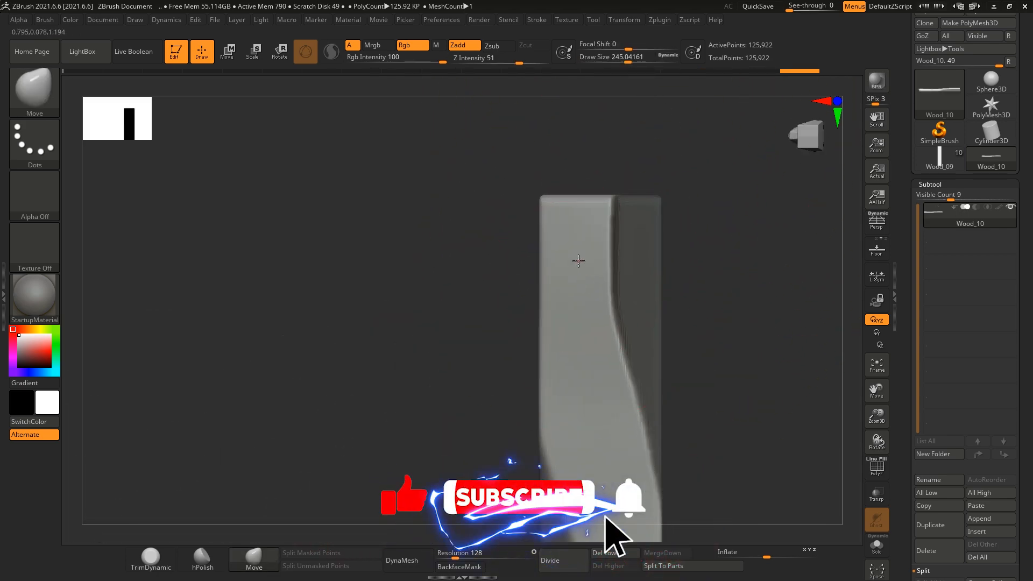
alt+right_drag(616, 484, 571, 237)
click(623, 58)
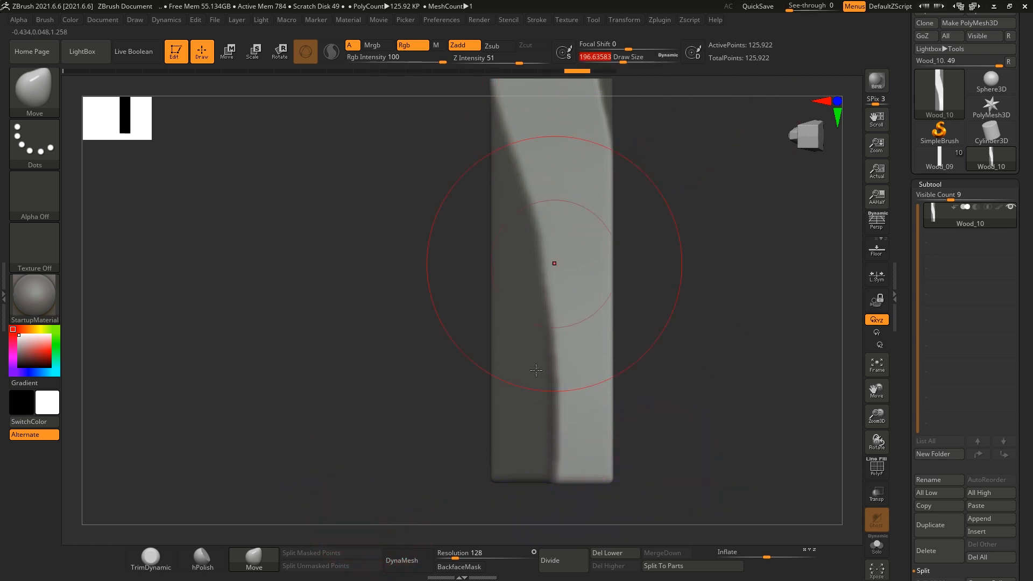
right_drag(550, 455, 454, 357)
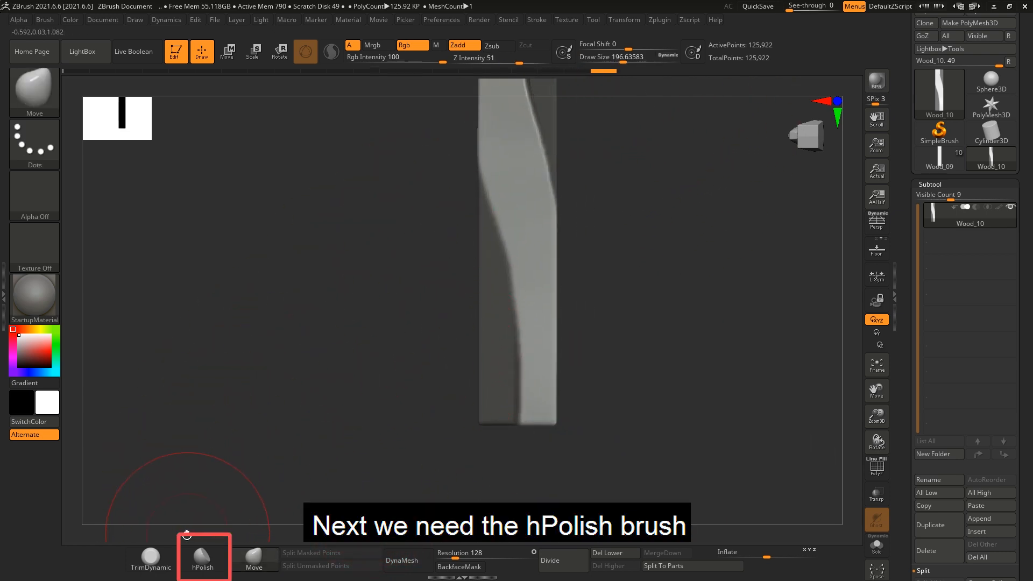
Switch to the hPolish brush with a draw size of about 108 and level the middle of the raised band
click(202, 562)
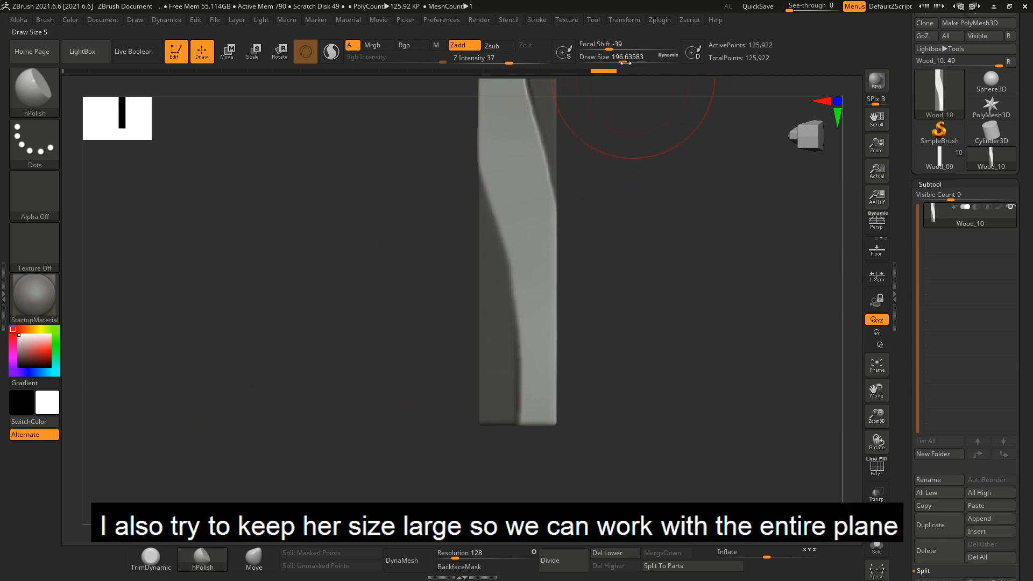
drag(613, 57, 611, 57)
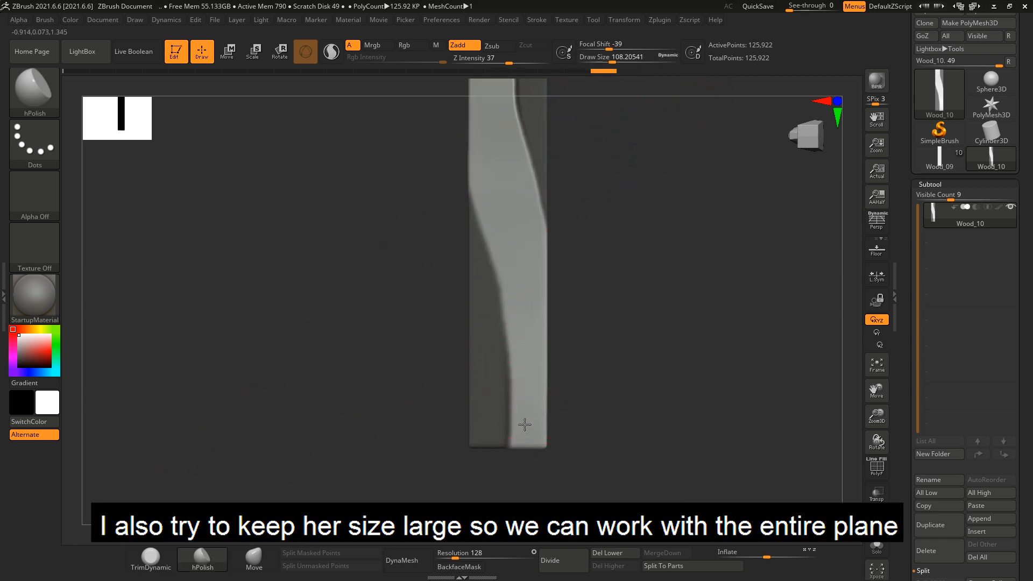
drag(508, 206, 515, 330)
ctrl+right_drag(515, 329, 513, 239)
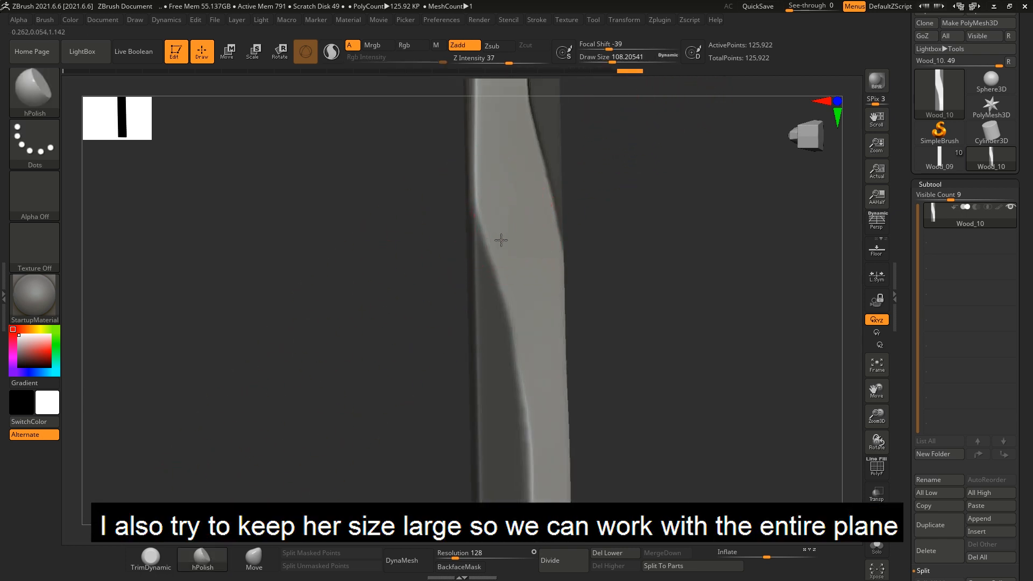
Polish out dents and irregularities on the lower and upper parts of the raised band
alt+right_drag(543, 414, 514, 261)
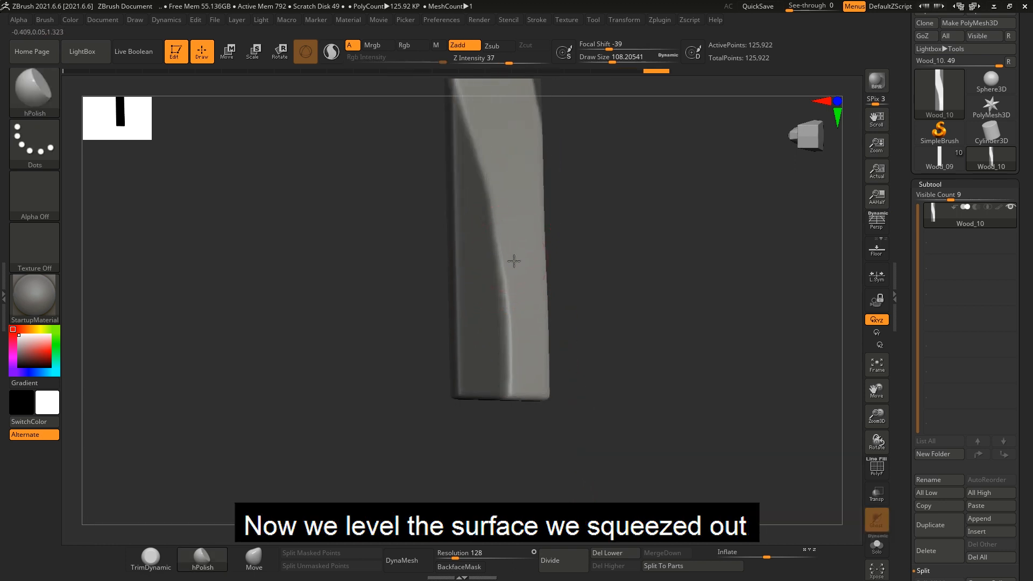
drag(527, 313, 519, 294)
alt+right_drag(522, 276, 508, 528)
alt+right_drag(478, 239, 478, 299)
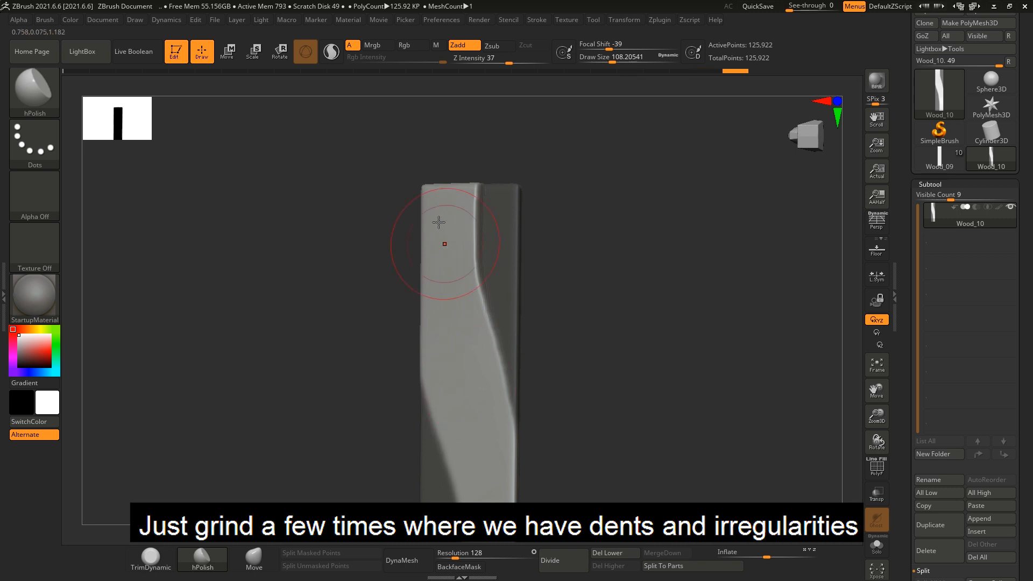
right_drag(476, 451, 428, 275)
ctrl+right_drag(428, 275, 490, 351)
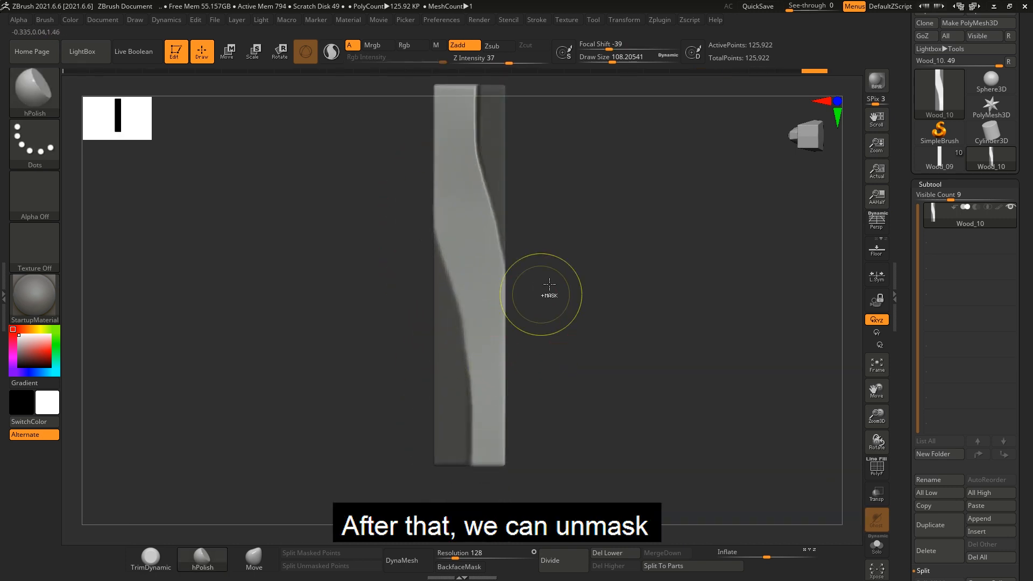
Clear the mask from the whole board
ctrl+drag(573, 259, 591, 282)
right_drag(534, 289, 560, 292)
ctrl+right_drag(559, 292, 505, 273)
alt+right_drag(504, 273, 519, 230)
mouse_move(518, 230)
ctrl+right_down()
mouse_move(500, 240)
mouse_move(523, 237)
ctrl+right_up()
mouse_move(526, 236)
alt+right_down()
mouse_move(502, 246)
mouse_move(504, 262)
mouse_move(514, 226)
alt+right_up()
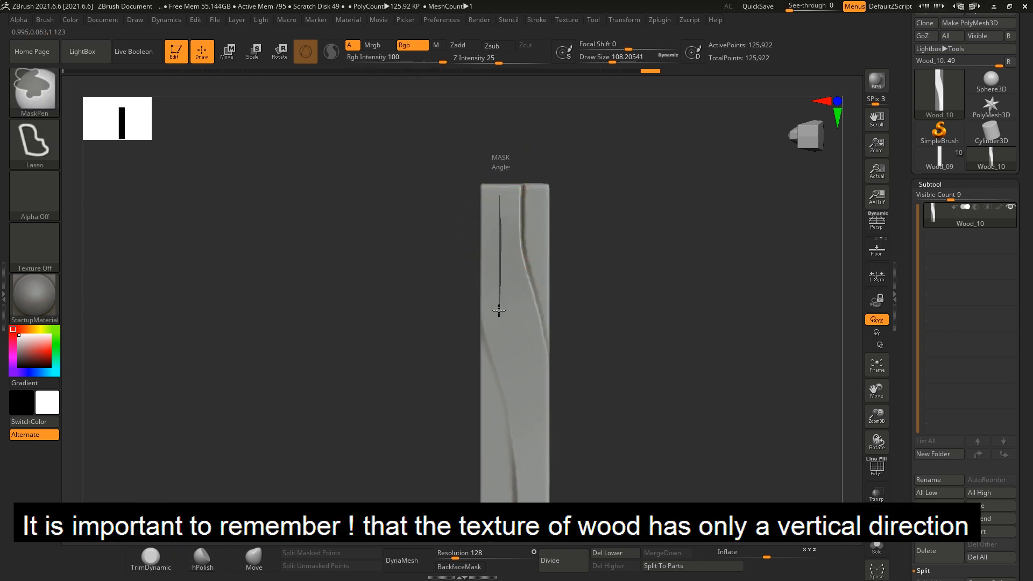
ctrl+drag(470, 315, 423, 229)
mouse_move(531, 312)
alt+right_down()
mouse_move(507, 237)
mouse_move(532, 269)
alt+right_up()
ctrl+drag(549, 294, 576, 328)
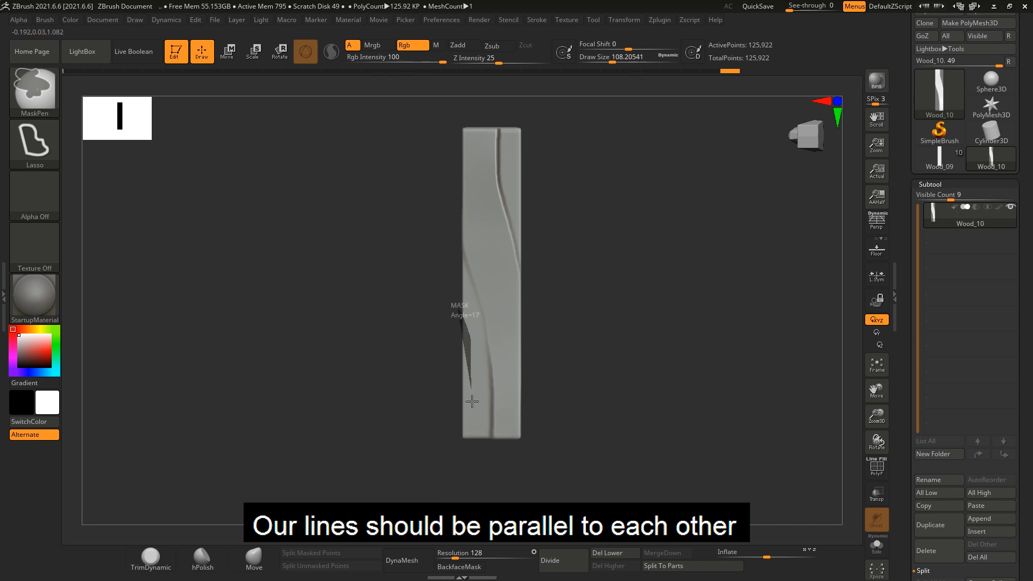
Lasso-mask a curved section on the board's lower-left side and invert the mask so only that section stays editable
mouse_move(471, 401)
ctrl+mouse_down()
mouse_move(430, 488)
mouse_move(413, 371)
ctrl+mouse_up()
mouse_move(464, 350)
ctrl+right_down()
mouse_move(472, 341)
mouse_move(494, 366)
mouse_move(482, 376)
mouse_move(491, 310)
mouse_move(483, 344)
mouse_move(459, 304)
mouse_move(511, 265)
mouse_move(500, 290)
ctrl+right_up()
ctrl+click(525, 267)
Lasso-mask the lower part of the board's side so the rear of the exposed lower-left section stays protected
mouse_move(323, 369)
ctrl+mouse_down()
mouse_move(325, 337)
mouse_move(373, 326)
ctrl+mouse_up()
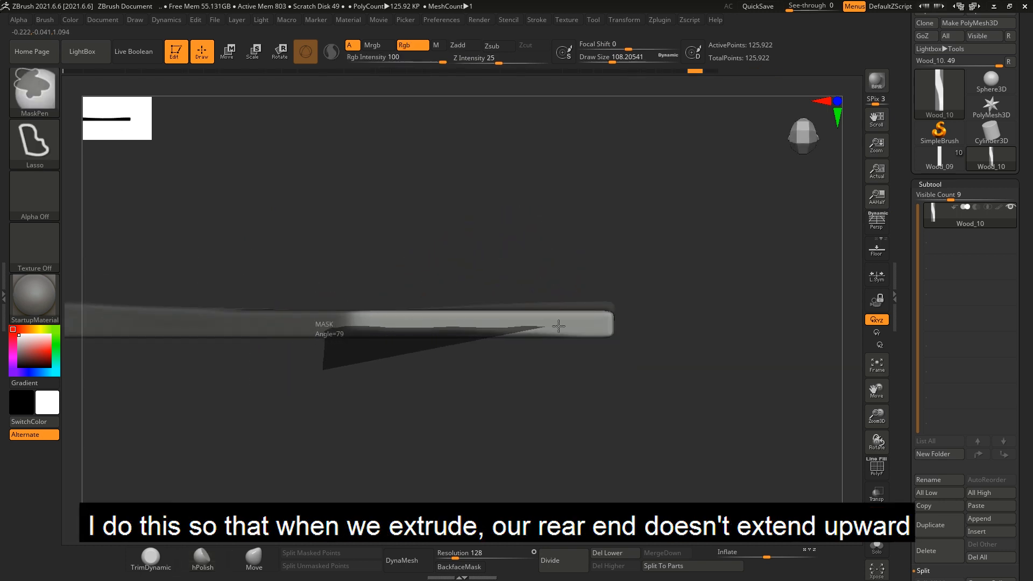
mouse_move(558, 325)
ctrl+mouse_down()
mouse_move(647, 376)
mouse_move(640, 383)
ctrl+mouse_up()
mouse_move(634, 383)
right_down()
mouse_move(571, 352)
mouse_move(585, 285)
mouse_move(478, 389)
mouse_move(461, 334)
mouse_move(442, 412)
mouse_move(264, 489)
right_up()
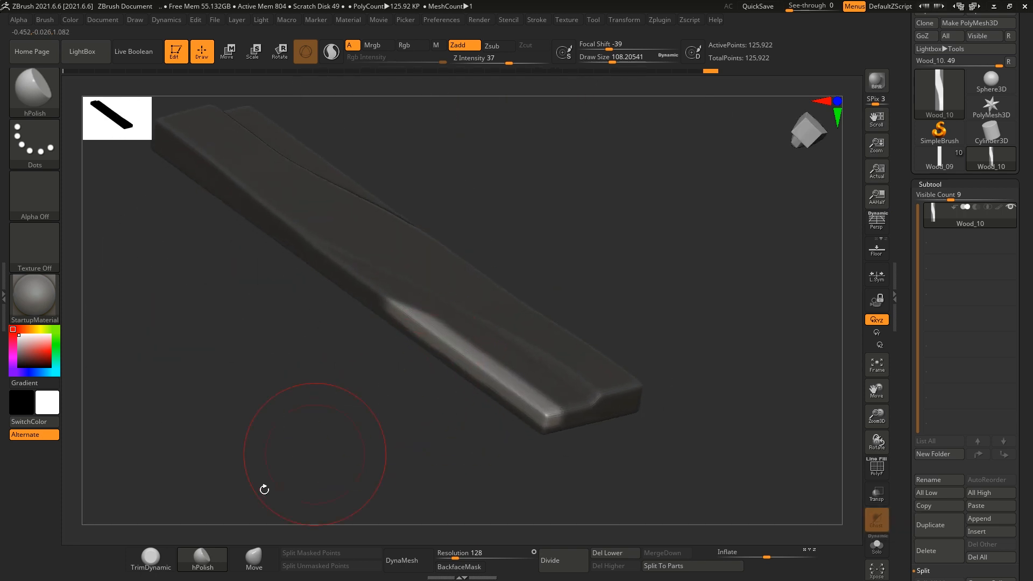
Pull the unmasked lower-left section upward with the Move brush at a draw size of about 257
click(254, 560)
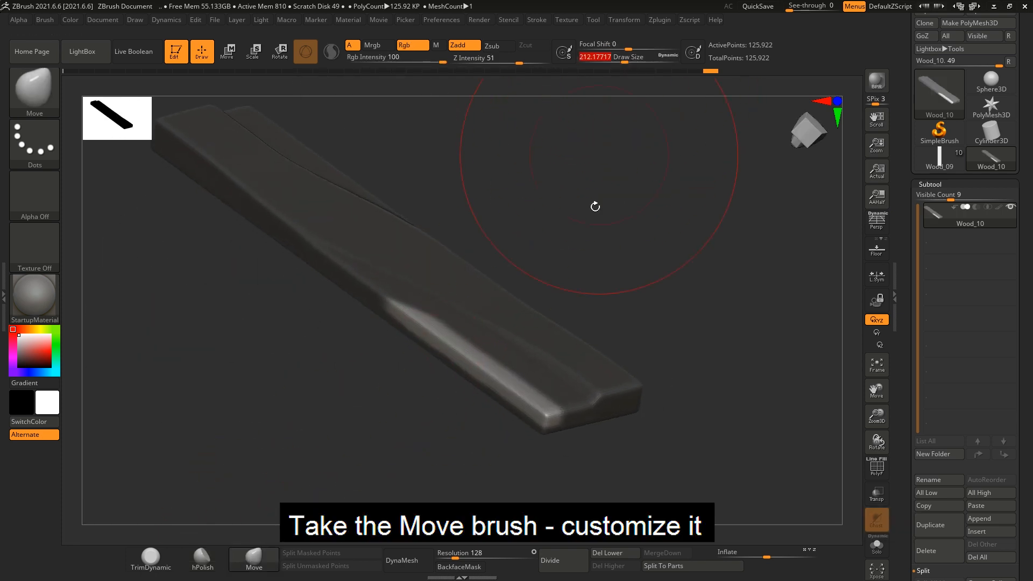
mouse_move(531, 409)
right_down()
mouse_move(535, 364)
mouse_move(540, 395)
right_up()
right_drag(539, 395, 549, 430)
drag(624, 60, 628, 60)
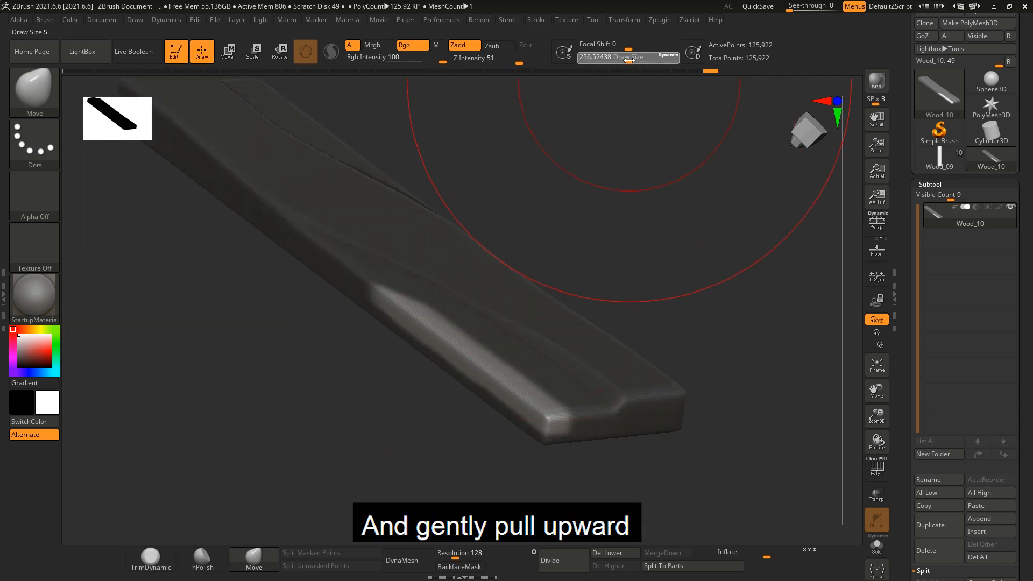
mouse_move(532, 415)
mouse_down()
mouse_move(541, 396)
mouse_move(461, 342)
mouse_up()
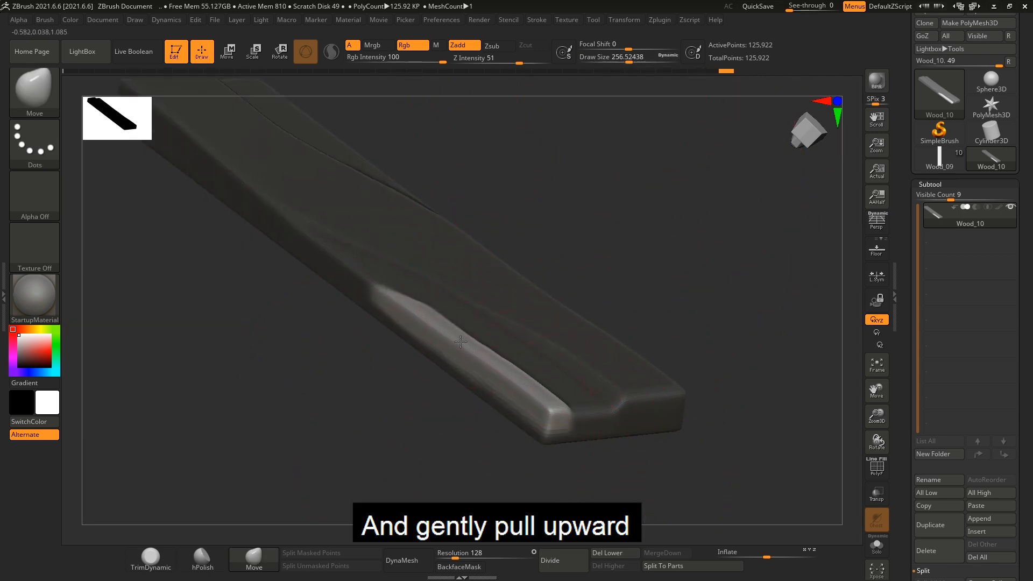
Smooth the raised lower-left strip with hPolish at a draw size of about 74 and clear the mask
mouse_move(440, 334)
right_down()
mouse_move(487, 425)
mouse_move(536, 420)
mouse_move(555, 395)
mouse_move(516, 346)
mouse_move(501, 363)
right_up()
mouse_move(500, 363)
ctrl+right_down()
mouse_move(503, 373)
mouse_move(569, 334)
ctrl+right_up()
click(203, 560)
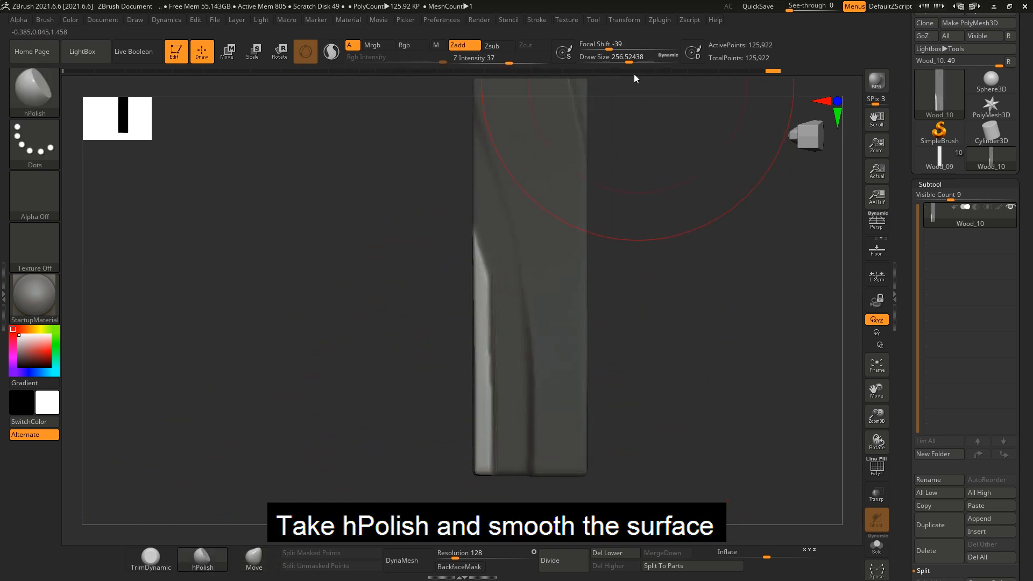
drag(483, 273, 482, 318)
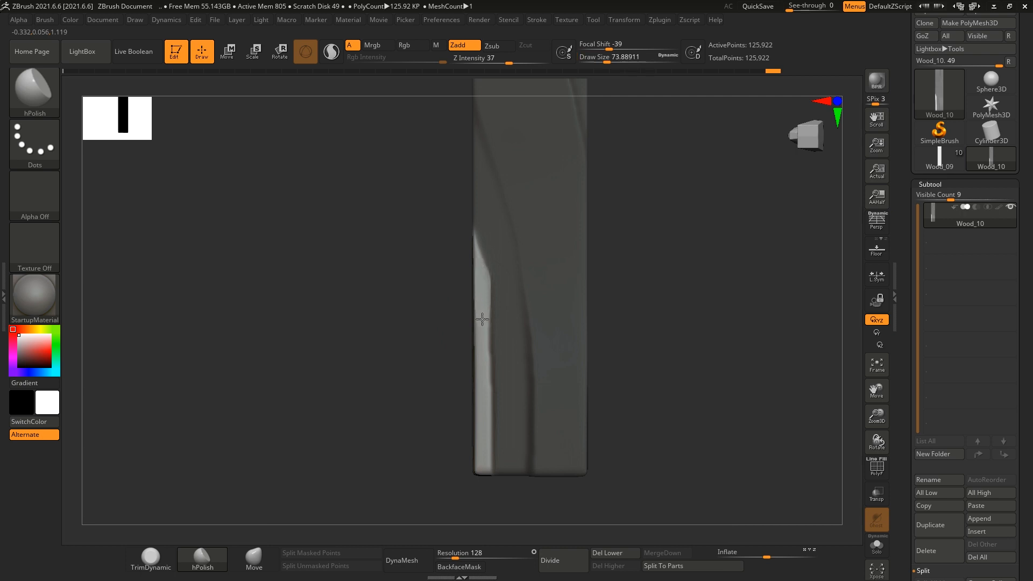
drag(474, 242, 474, 258)
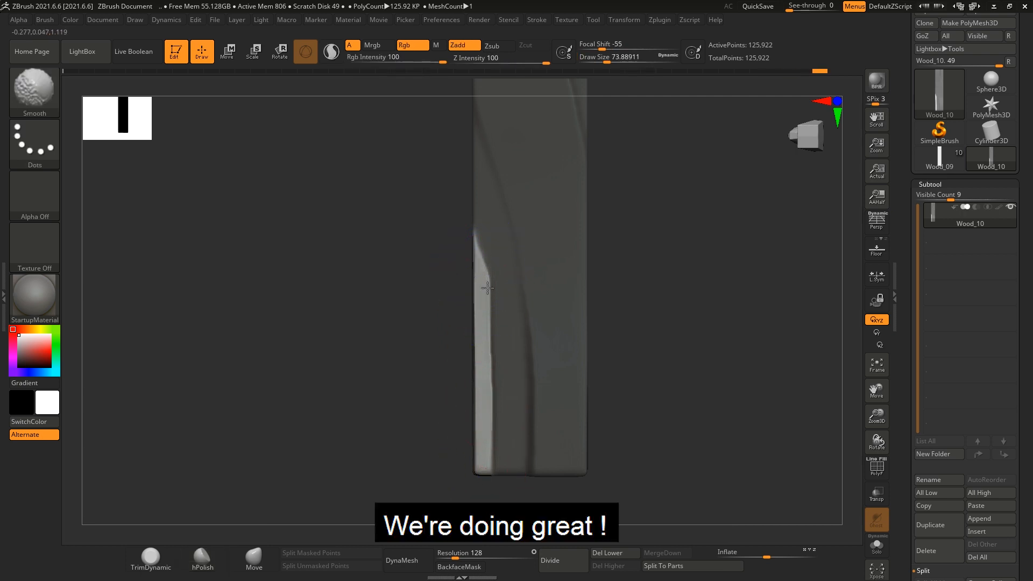
ctrl+drag(599, 312, 664, 339)
Lasso-mask a band with a pointed tip on the board's lower-right side, parallel to the existing grain lines
ctrl+right_drag(568, 238, 561, 359)
ctrl+right_drag(562, 359, 557, 327)
mouse_move(533, 280)
alt+right_down()
mouse_move(502, 324)
mouse_move(502, 293)
alt+right_up()
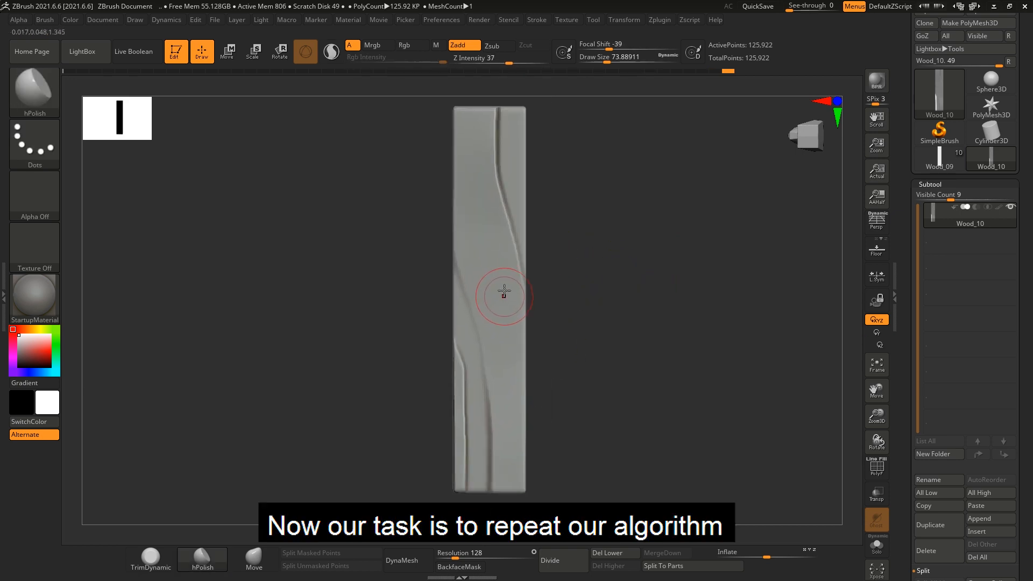
alt+right_drag(486, 256, 482, 229)
ctrl+drag(502, 487, 502, 440)
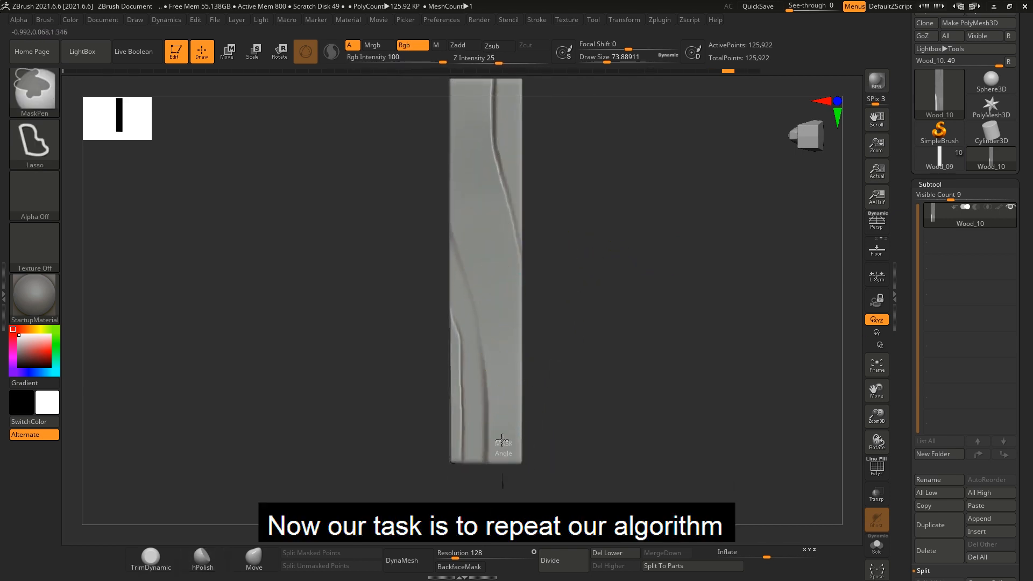
mouse_move(488, 245)
ctrl+mouse_down()
mouse_move(498, 235)
mouse_move(519, 270)
mouse_move(516, 537)
ctrl+mouse_up()
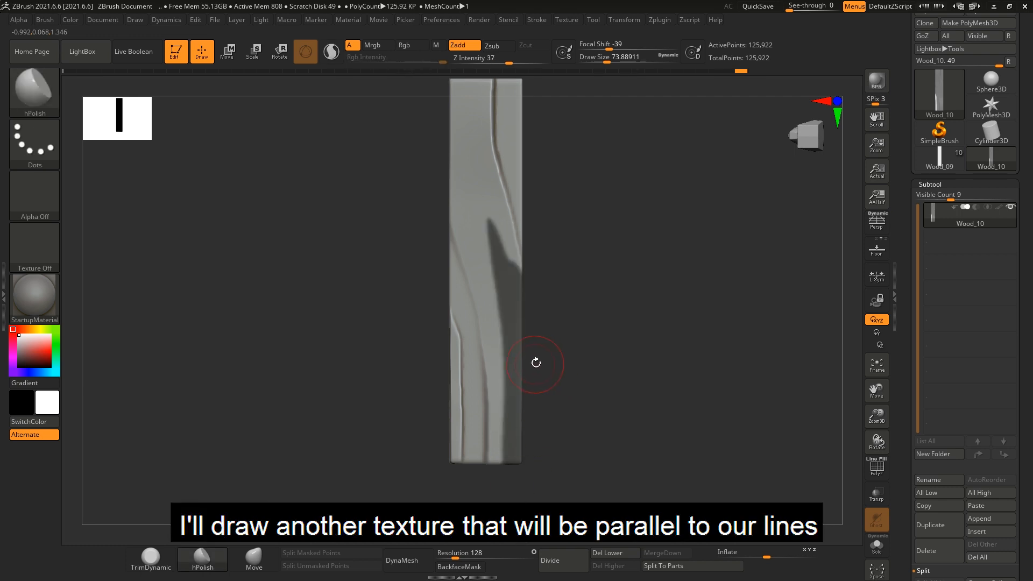
Invert the mask so only the lower-right band stays editable, and also mask the board's underside along that band
ctrl+right_drag(535, 362, 526, 331)
alt+right_drag(554, 282, 536, 368)
ctrl+click(573, 350)
ctrl+right_drag(536, 368, 541, 396)
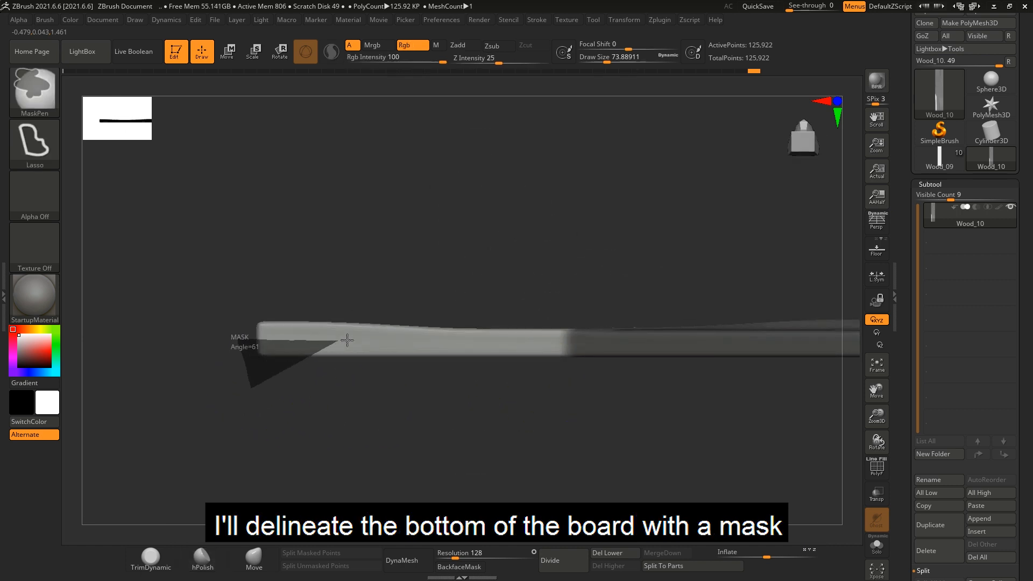
mouse_move(347, 340)
ctrl+mouse_down()
mouse_move(575, 346)
mouse_move(616, 386)
ctrl+mouse_up()
mouse_move(594, 445)
right_down()
mouse_move(542, 396)
mouse_move(460, 357)
mouse_move(473, 357)
mouse_move(471, 328)
right_up()
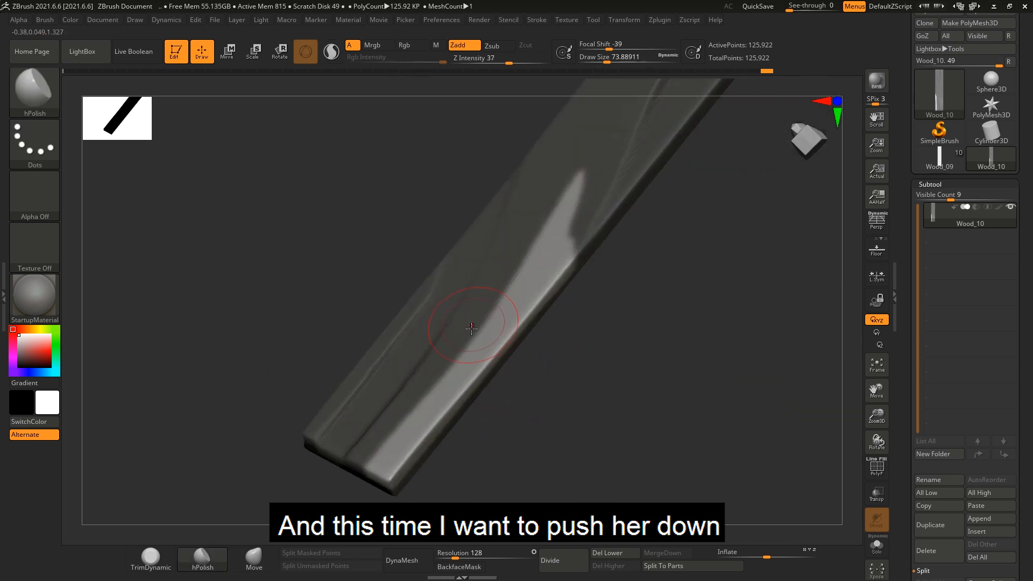
Push the lower-right band down into the board with the Move brush at a draw size of about 251
click(252, 560)
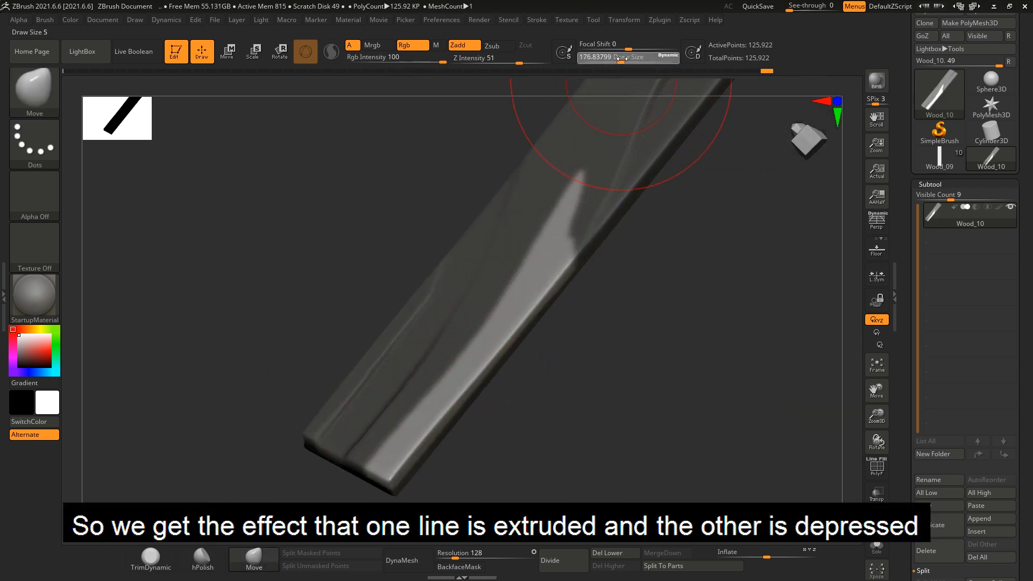
drag(622, 58, 628, 58)
right_drag(568, 261, 555, 206)
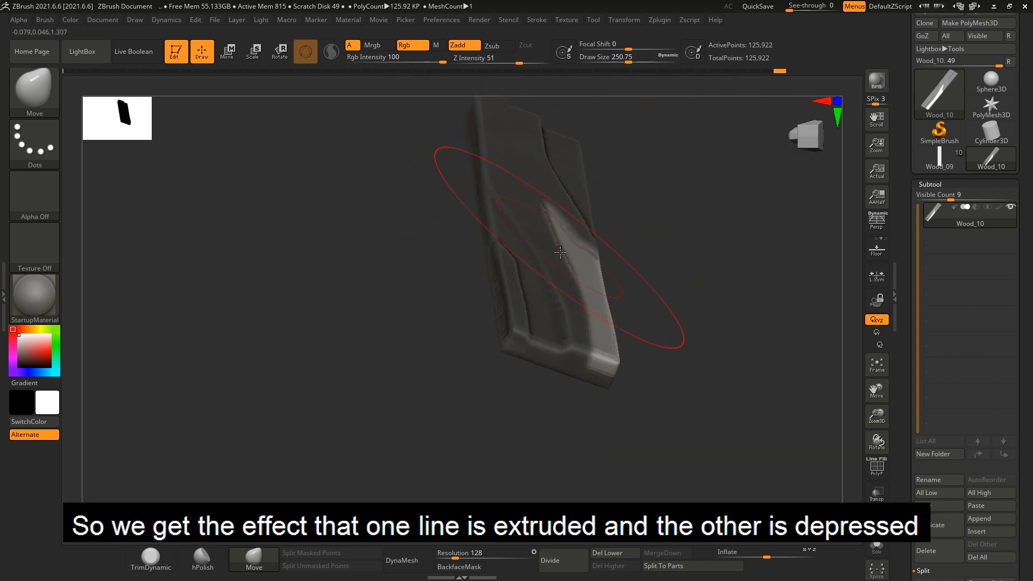
right_drag(560, 253, 524, 288)
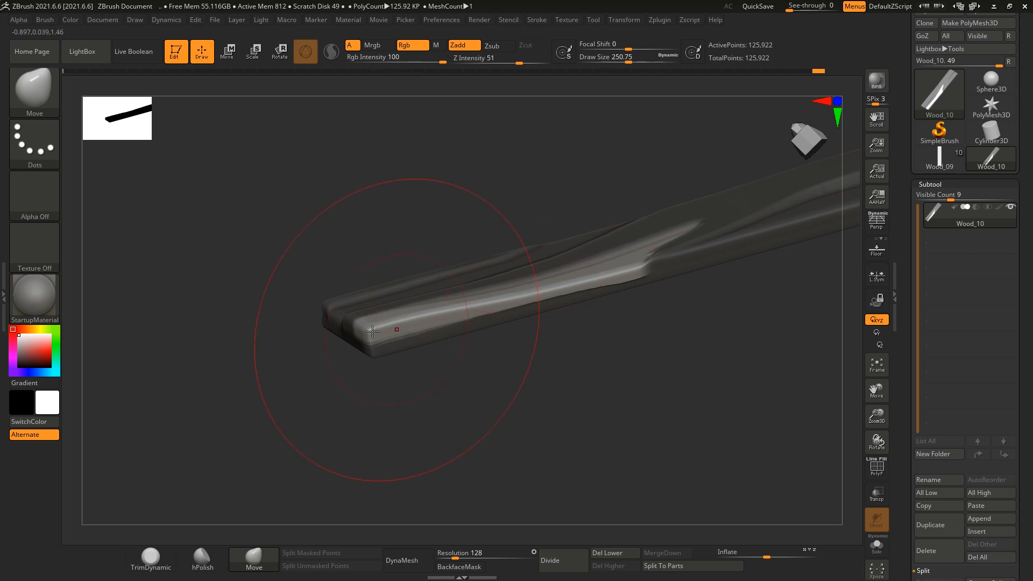
right_drag(419, 318, 423, 285)
mouse_move(423, 285)
ctrl+right_down()
mouse_move(424, 272)
mouse_move(433, 327)
mouse_move(424, 316)
ctrl+right_up()
ctrl+drag(503, 307, 514, 312)
right_drag(513, 310, 452, 345)
key(ctrl+z)
Level the depressed lower-right band with hPolish at a draw size of about 68 and clear the mask
right_drag(453, 344, 538, 185)
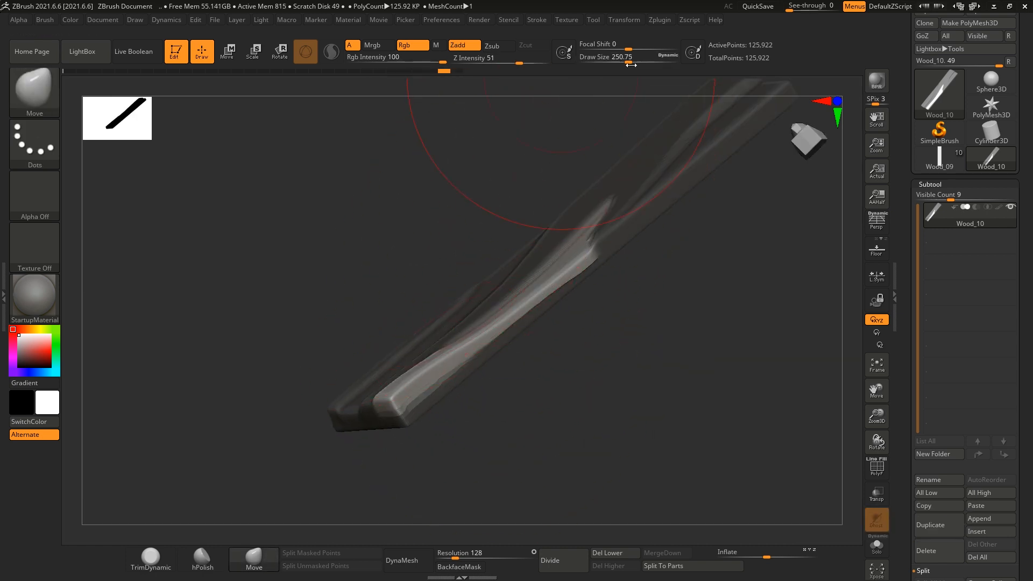
drag(622, 58, 613, 58)
mouse_move(466, 315)
ctrl+right_down()
mouse_move(441, 344)
mouse_move(472, 397)
mouse_move(431, 347)
mouse_move(461, 300)
mouse_move(472, 196)
ctrl+right_up()
click(204, 558)
drag(607, 59, 605, 60)
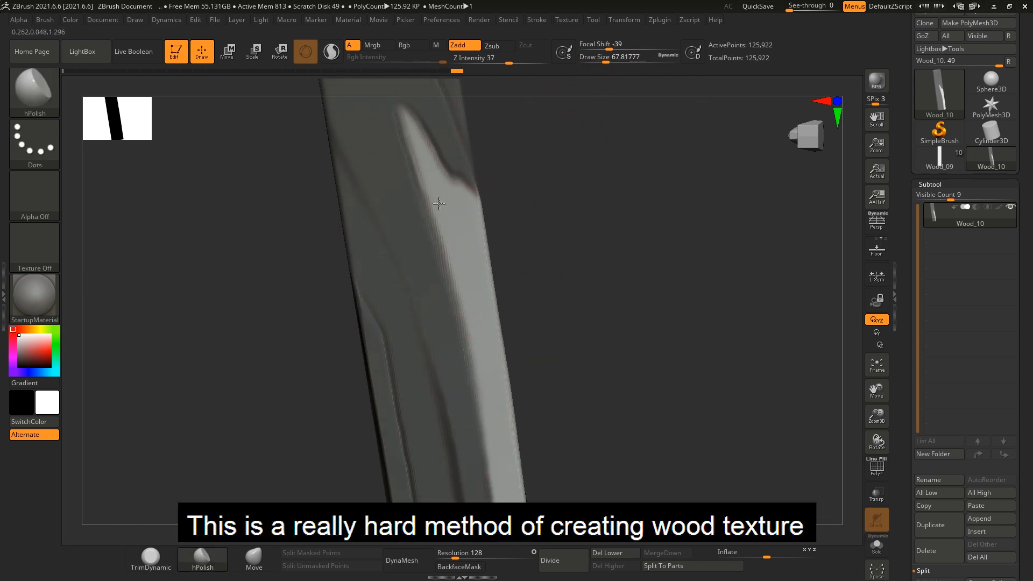
right_drag(429, 177, 453, 144)
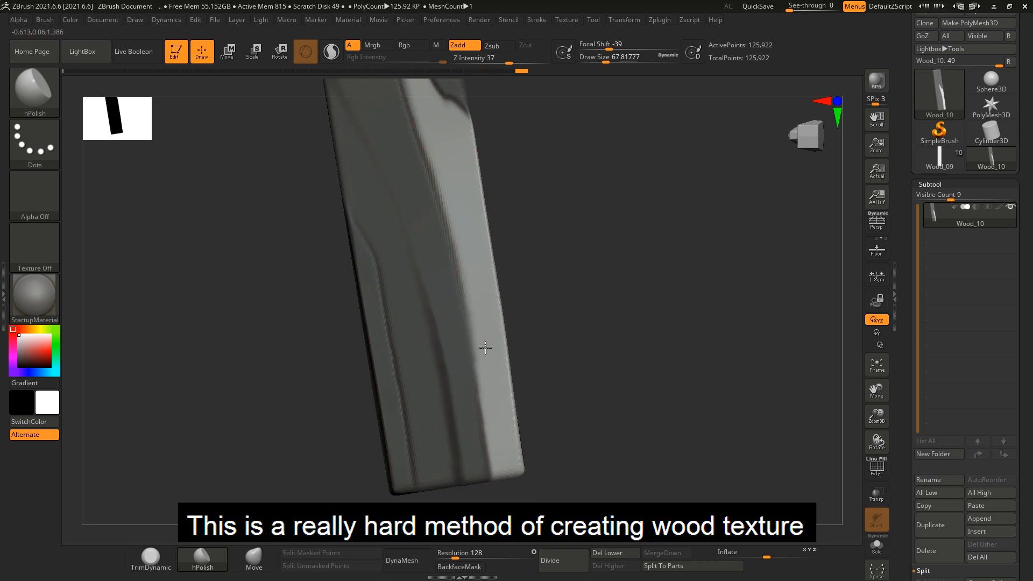
right_drag(485, 348, 472, 231)
mouse_move(513, 280)
mouse_down()
mouse_move(493, 300)
mouse_move(516, 290)
mouse_move(530, 336)
mouse_move(519, 335)
mouse_move(535, 300)
mouse_move(527, 159)
mouse_up()
Lasso-mask a peeling-wood shape with sharp tips on the board's upper-left side and invert the mask
key(ctrl)
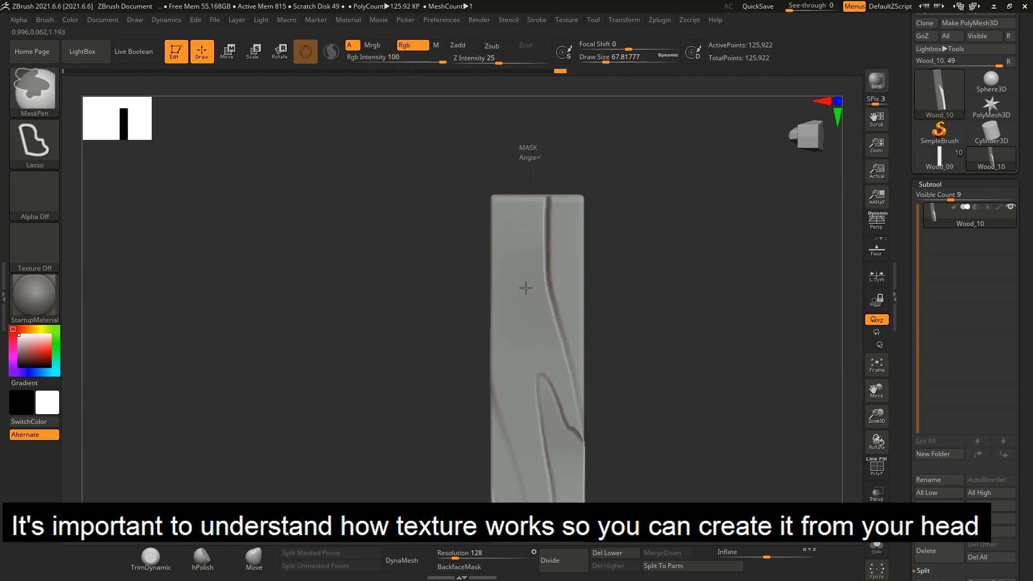
ctrl+drag(526, 314, 480, 321)
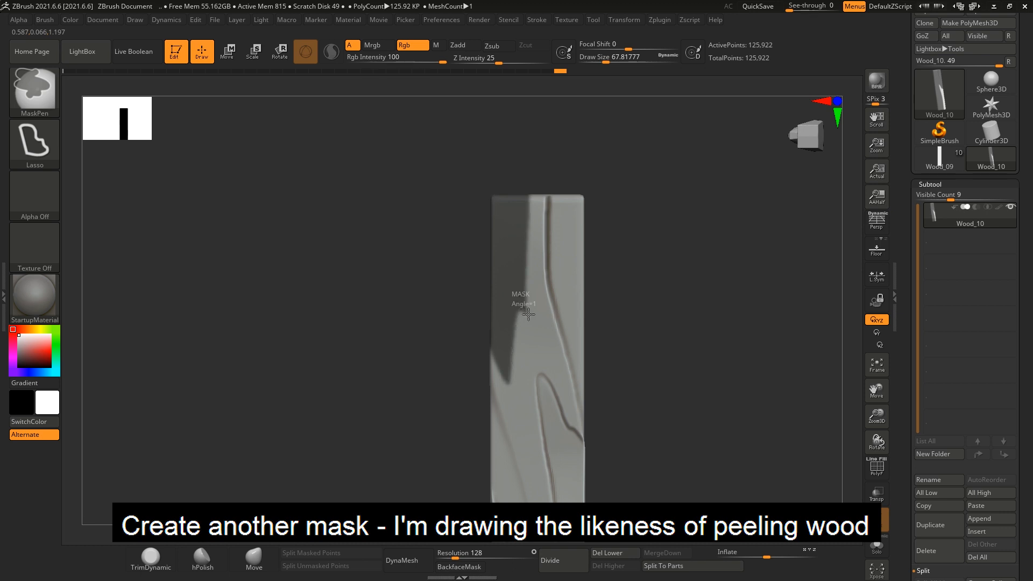
ctrl+drag(560, 123, 560, 123)
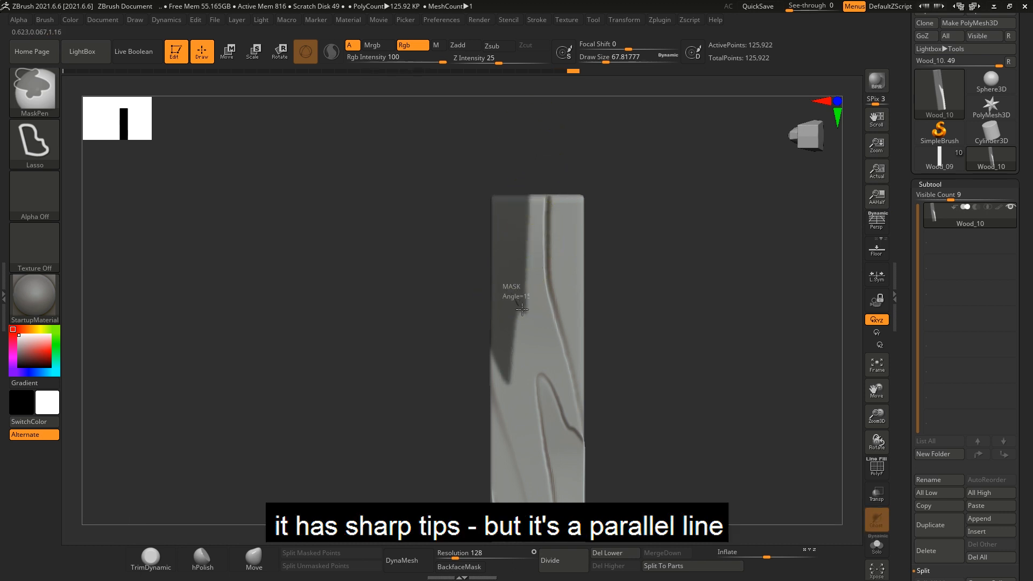
ctrl+drag(537, 218, 536, 221)
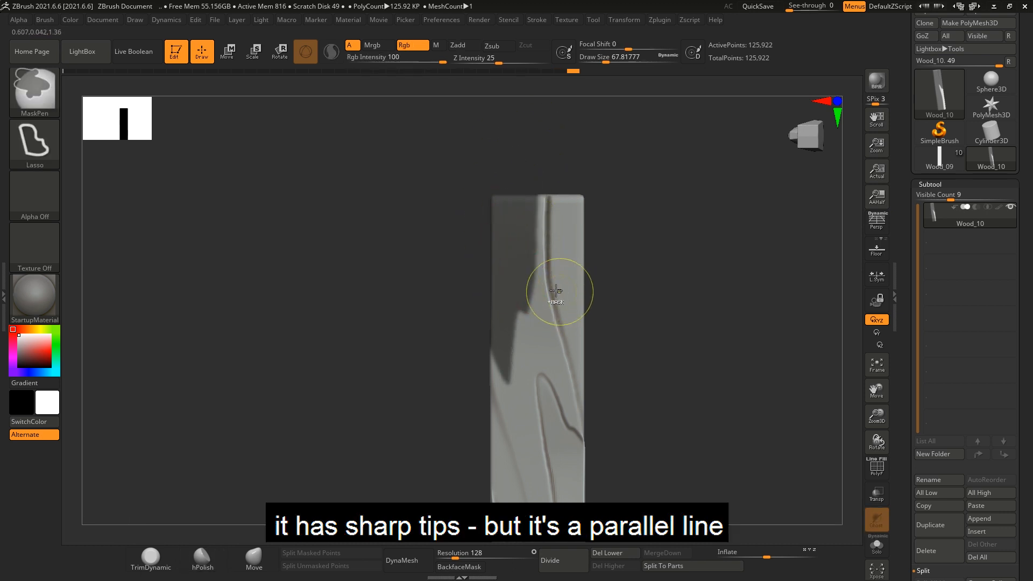
ctrl+drag(532, 267, 531, 277)
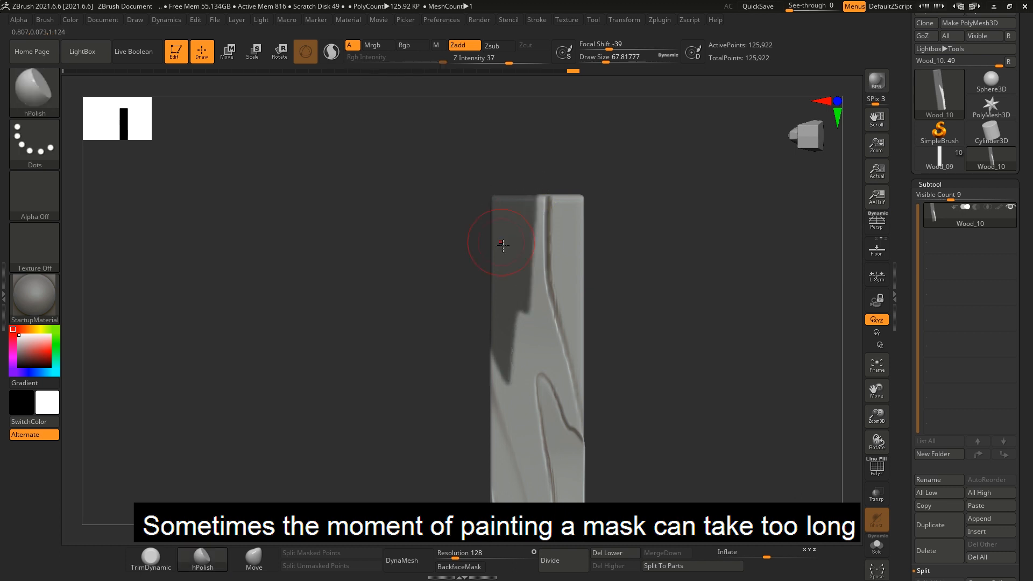
mouse_move(503, 242)
ctrl+right_down()
mouse_move(523, 247)
mouse_move(500, 307)
mouse_move(476, 309)
ctrl+right_up()
mouse_move(478, 291)
ctrl+mouse_down()
mouse_move(509, 338)
mouse_move(518, 377)
ctrl+mouse_up()
mouse_move(518, 377)
ctrl+right_down()
mouse_move(516, 332)
mouse_move(536, 352)
ctrl+right_up()
ctrl+click(568, 317)
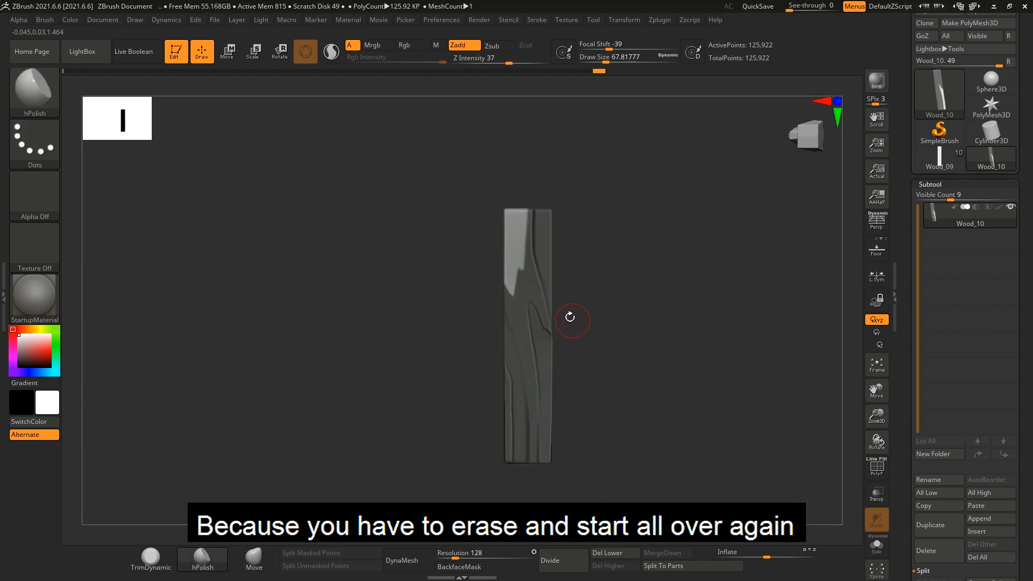
Lasso-mask the underside of the board along the exposed upper-left section
right_drag(569, 315, 559, 345)
ctrl+right_drag(560, 344, 567, 377)
mouse_move(386, 403)
ctrl+mouse_down()
mouse_move(443, 353)
mouse_move(625, 366)
ctrl+mouse_up()
mouse_move(625, 357)
right_down()
mouse_move(604, 380)
mouse_move(618, 293)
mouse_move(592, 387)
mouse_move(581, 357)
mouse_move(536, 356)
mouse_move(588, 368)
mouse_move(416, 369)
right_up()
Shift the peeling-wood section with the Move brush at a draw size of about 192 to give it volume
key(b)
key(m)
key(v)
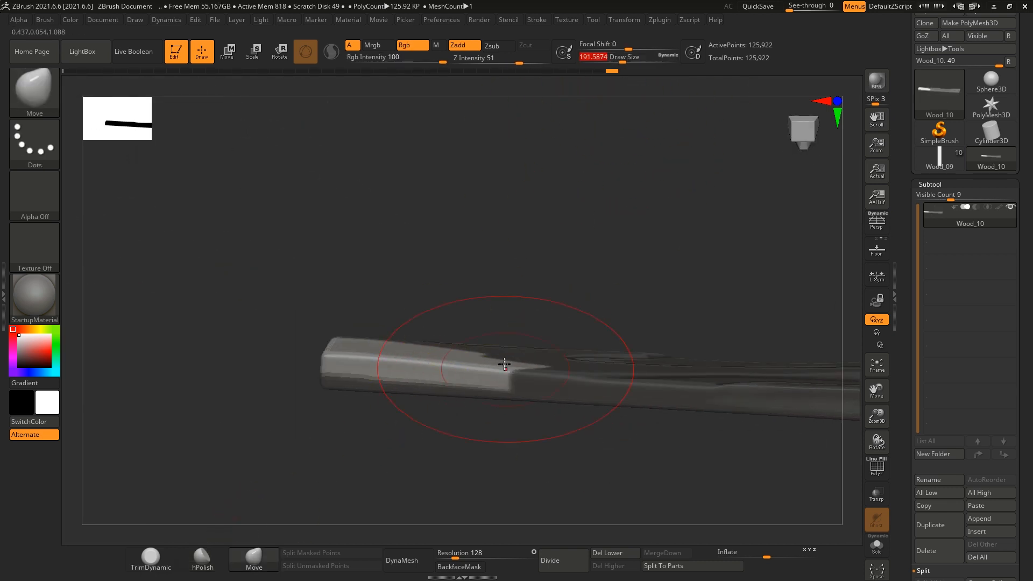
right_drag(336, 337, 516, 300)
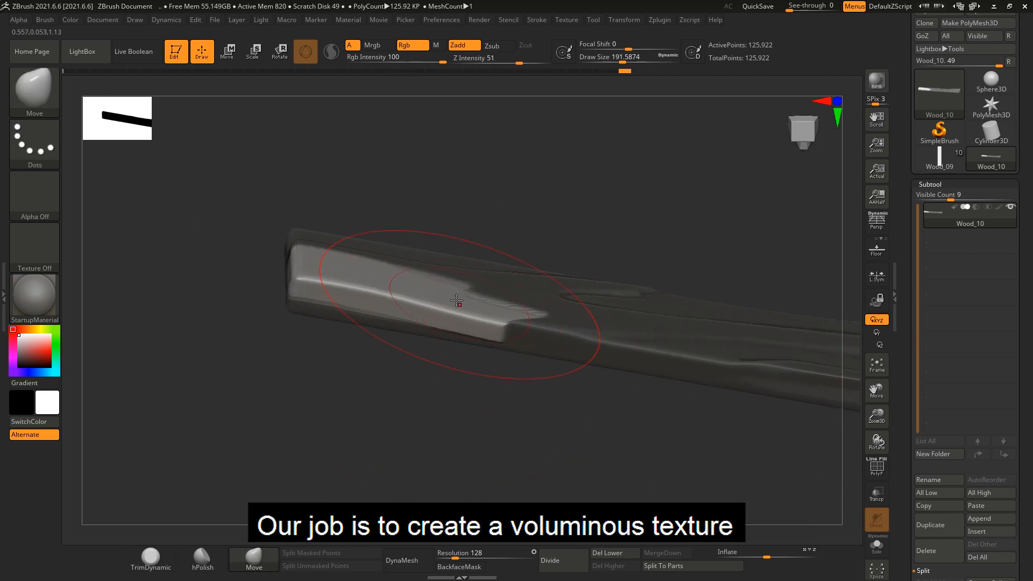
mouse_move(390, 278)
right_down()
mouse_move(435, 334)
mouse_move(446, 269)
mouse_move(493, 299)
mouse_move(465, 282)
mouse_move(569, 286)
mouse_move(581, 323)
mouse_move(558, 291)
mouse_move(580, 324)
mouse_move(507, 334)
mouse_move(489, 322)
mouse_move(291, 422)
right_up()
Level the peeling-wood section with hPolish at a draw size of about 94 and clear the mask
click(202, 560)
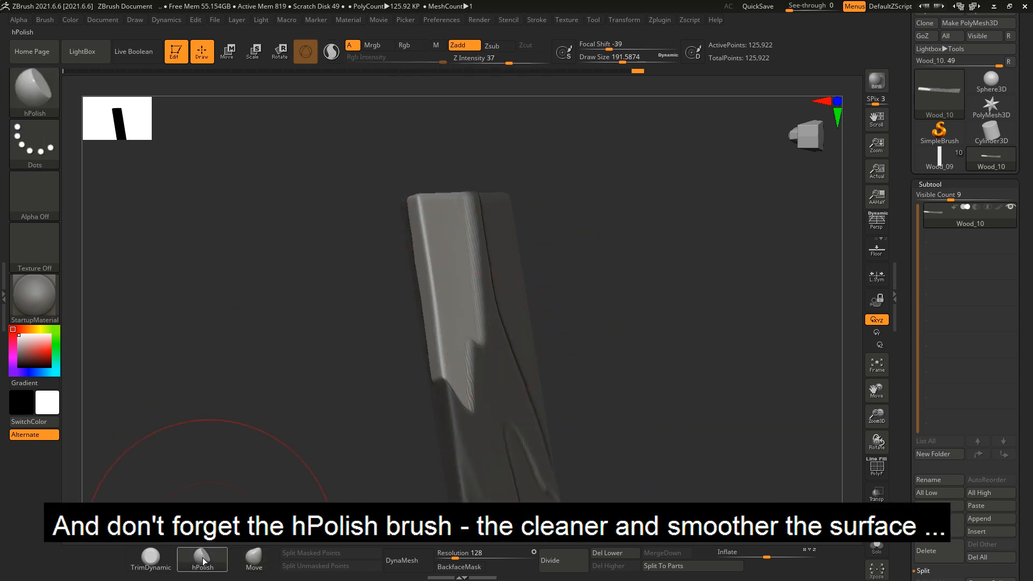
drag(611, 57, 608, 57)
drag(457, 226, 462, 279)
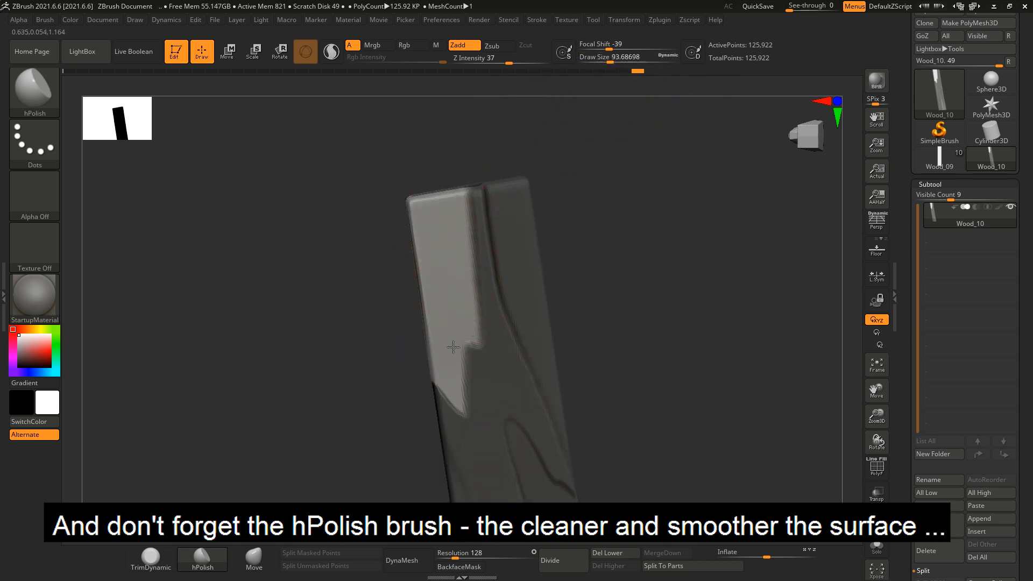
mouse_move(456, 405)
right_down()
mouse_move(487, 293)
mouse_move(557, 254)
right_up()
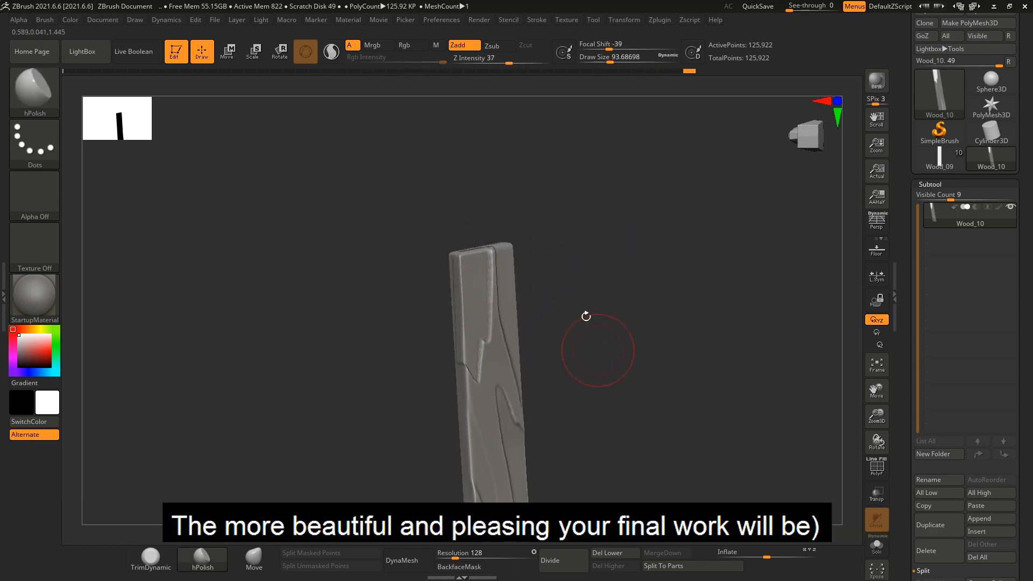
Smooth out the artifacts along the board's side and long edges
right_drag(586, 315, 469, 266)
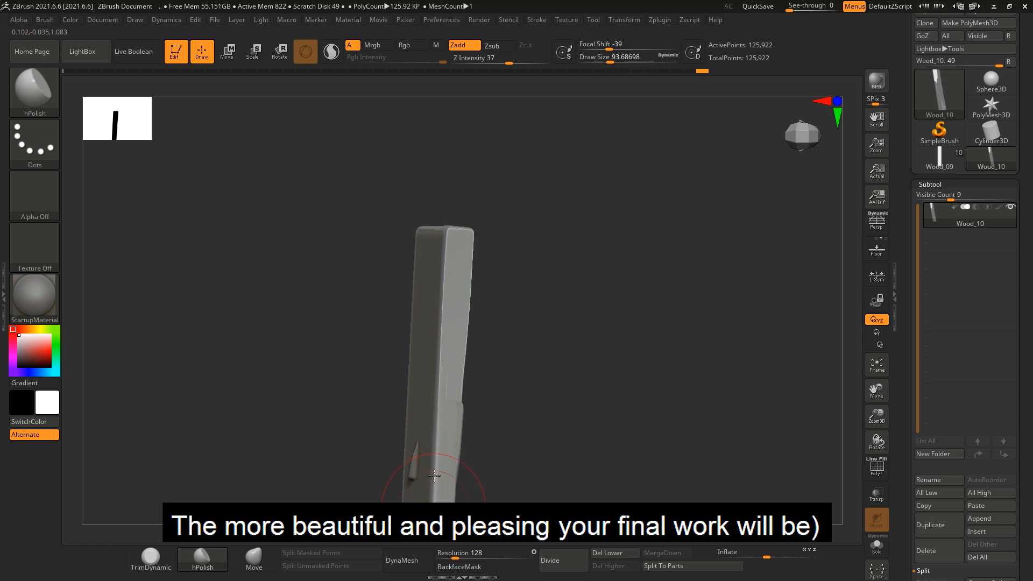
mouse_move(434, 475)
right_down()
mouse_move(459, 346)
mouse_move(478, 369)
right_up()
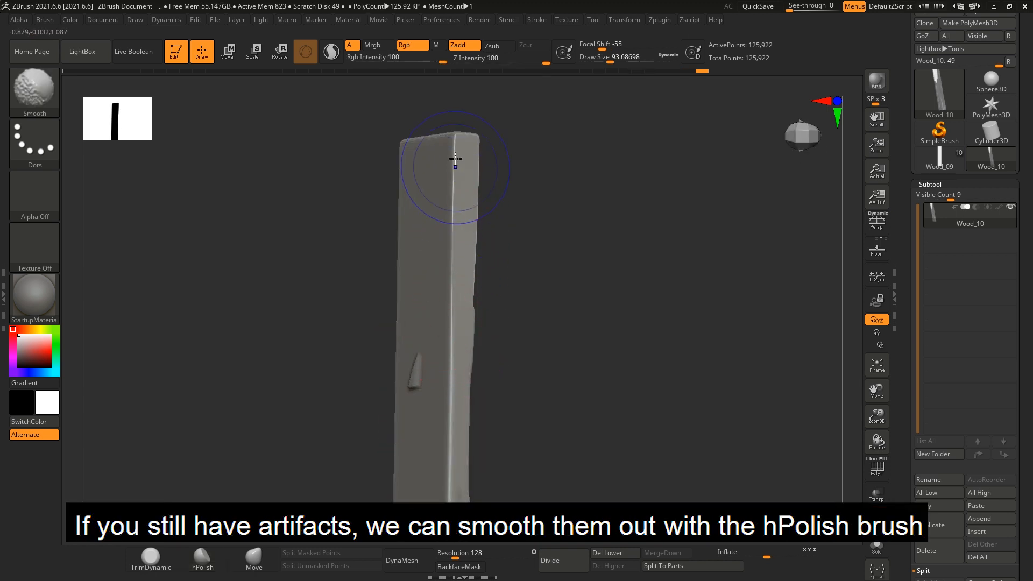
mouse_move(455, 160)
right_down()
mouse_move(407, 307)
mouse_move(445, 288)
mouse_move(430, 365)
mouse_move(350, 346)
mouse_move(404, 365)
mouse_move(417, 268)
right_up()
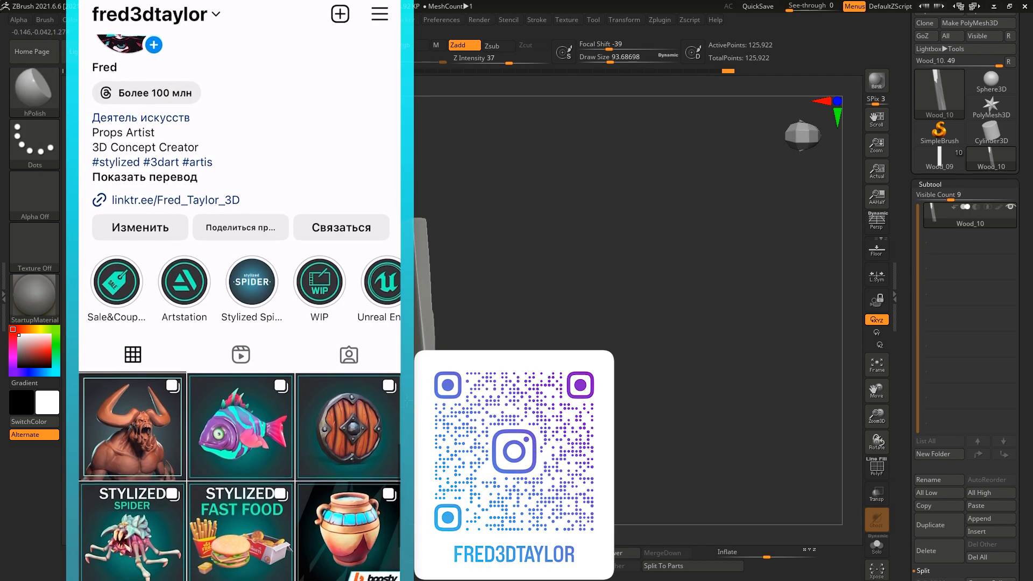
mouse_move(377, 317)
right_down()
mouse_move(421, 308)
mouse_move(393, 317)
right_up()
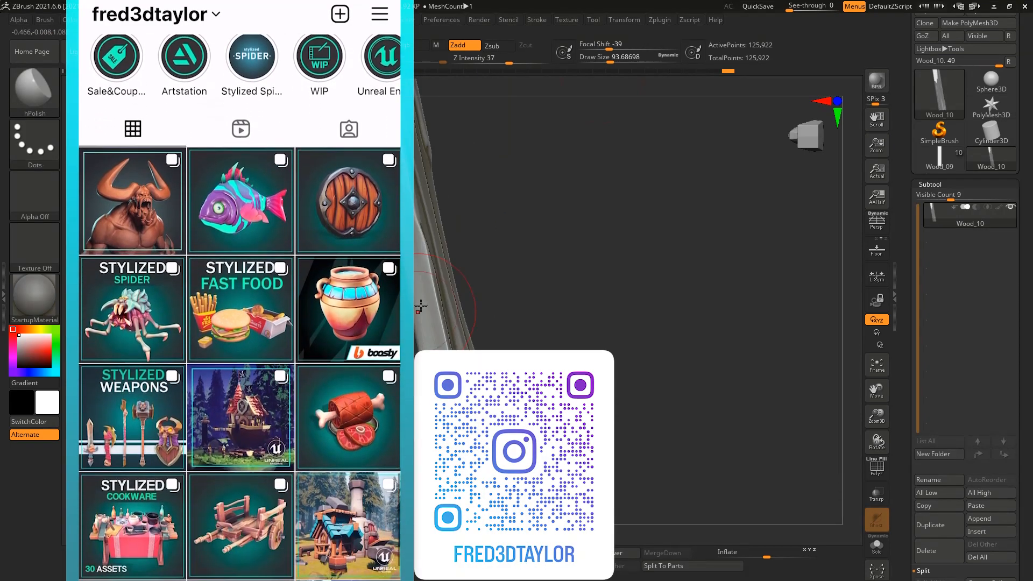
Polish the board's side near its long edge with hPolish at a draw size of about 94
drag(387, 280, 396, 328)
right_drag(396, 328, 376, 323)
mouse_move(474, 215)
right_down()
mouse_move(534, 161)
mouse_move(503, 249)
right_up()
Lasso-mask a wavy patch at the board's upper-left corner and invert the mask to leave only that patch exposed
key(bracketleft)
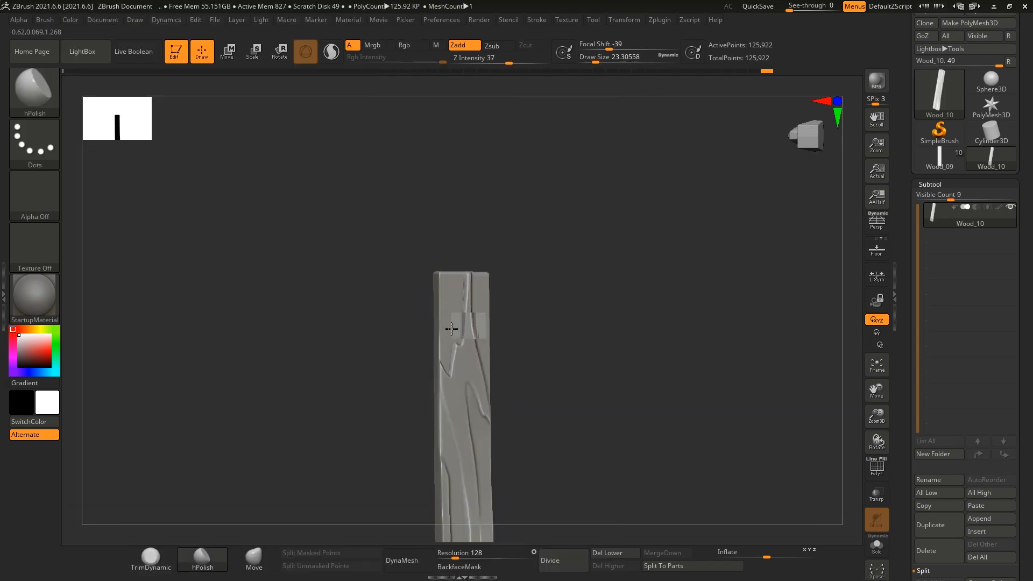
mouse_move(484, 269)
alt+right_down()
mouse_move(472, 238)
mouse_move(510, 212)
mouse_move(521, 166)
alt+right_up()
ctrl+drag(503, 117, 492, 250)
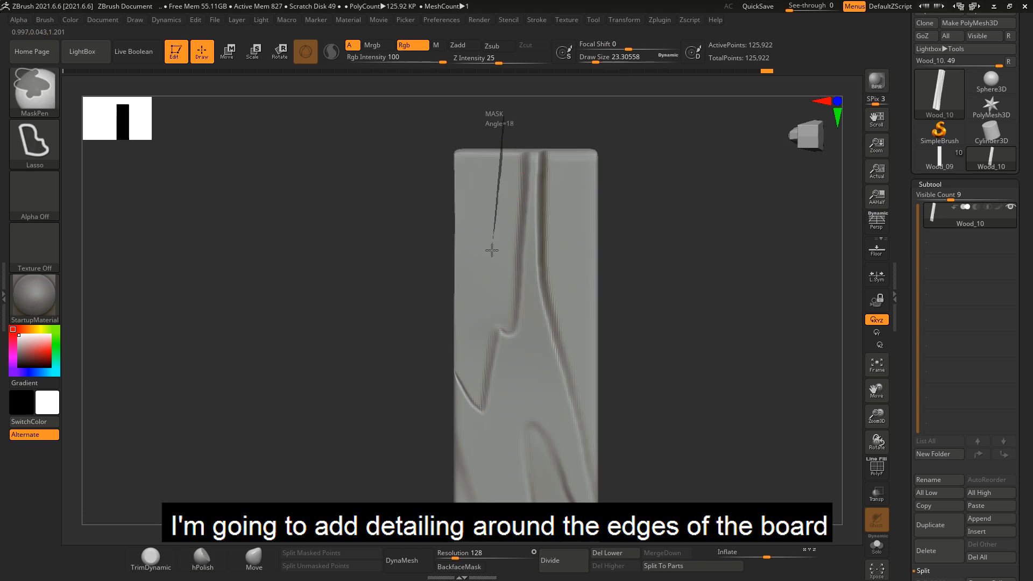
ctrl+drag(470, 309, 446, 110)
mouse_move(552, 285)
ctrl+right_down()
mouse_move(572, 252)
mouse_move(528, 246)
mouse_move(544, 262)
ctrl+right_up()
ctrl+click(611, 280)
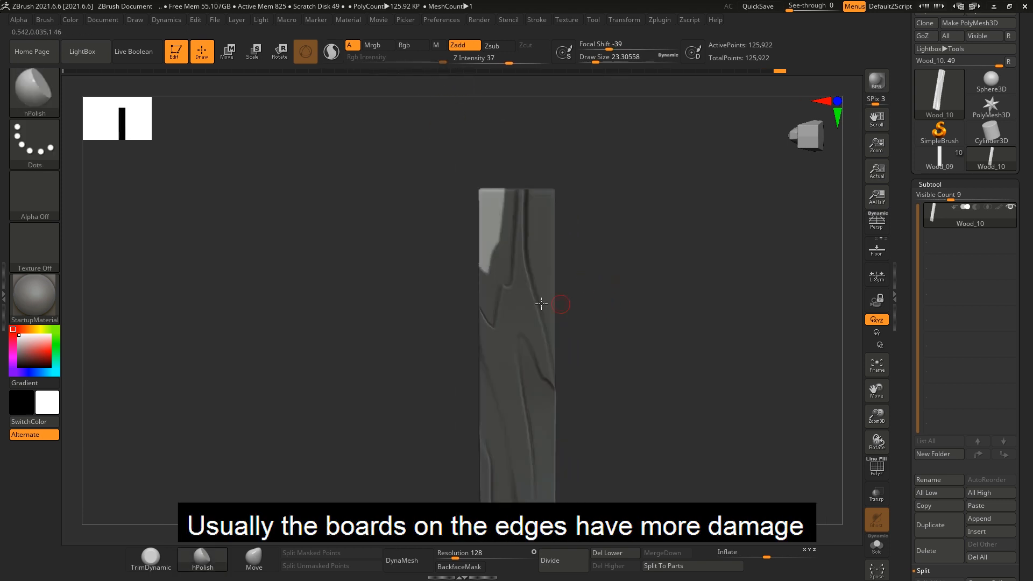
Lasso-mask the lower part of the exposed corner patch along the board's side
mouse_move(558, 302)
right_down()
mouse_move(505, 270)
mouse_move(494, 374)
right_up()
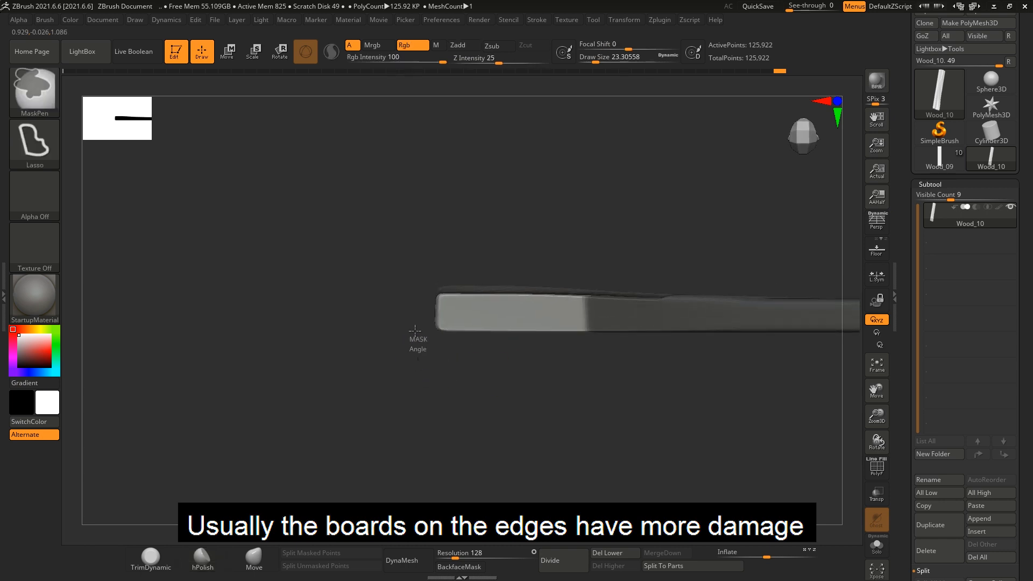
ctrl+drag(500, 313, 638, 422)
mouse_move(638, 422)
right_down()
mouse_move(556, 353)
mouse_move(461, 339)
right_up()
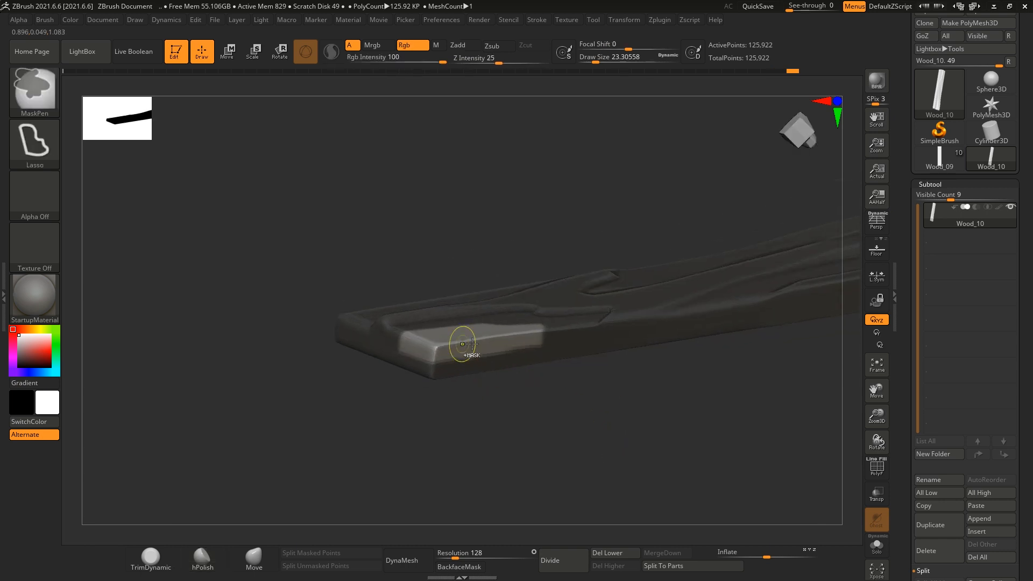
Pull the exposed upper-left corner patch outward with the Move brush at a draw size of about 167
click(254, 558)
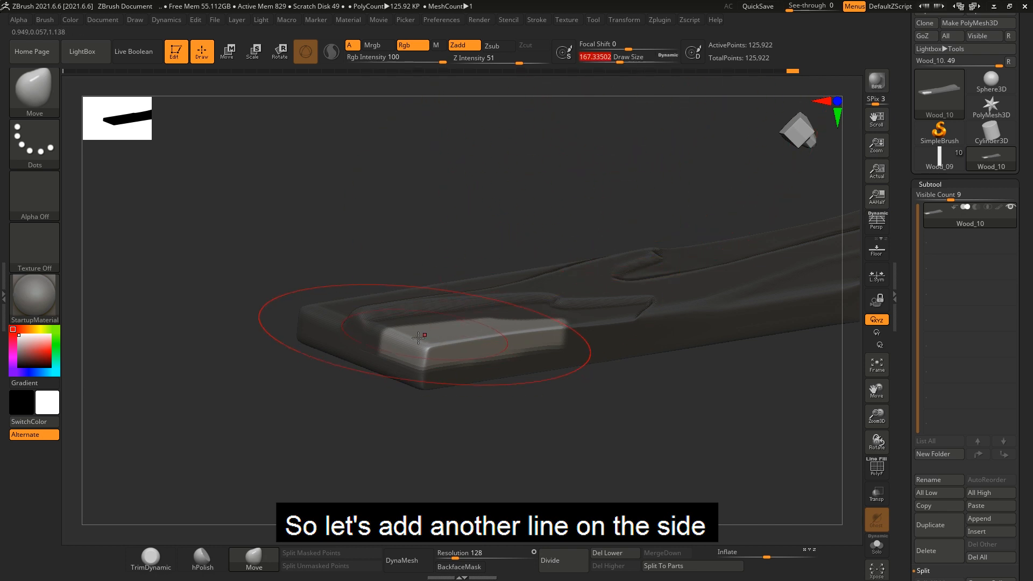
drag(419, 337, 404, 328)
drag(495, 328, 498, 322)
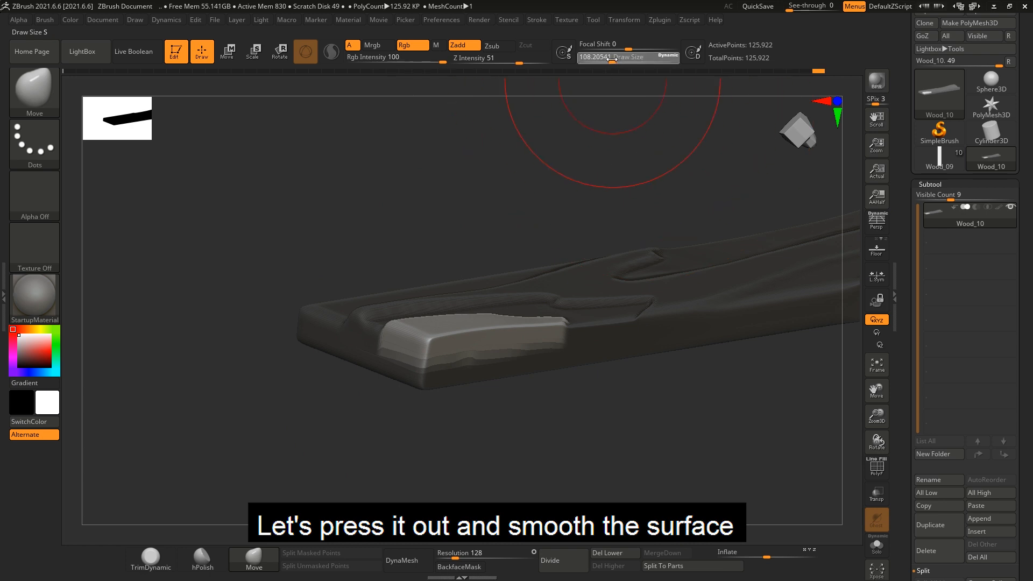
Clean the raised corner patch with hPolish and Smooth, and clear the mask
click(202, 559)
mouse_move(252, 259)
mouse_down()
mouse_move(463, 345)
mouse_move(468, 371)
mouse_up()
click(600, 58)
drag(442, 322, 438, 340)
shift+drag(438, 340, 451, 322)
ctrl+drag(543, 329, 526, 215)
Lasso-mask the surfaces on both sides of the arched central grain line, using a draw size of about 35
click(599, 58)
ctrl+right_drag(434, 295, 473, 307)
right_drag(473, 306, 486, 274)
ctrl+right_drag(486, 274, 507, 334)
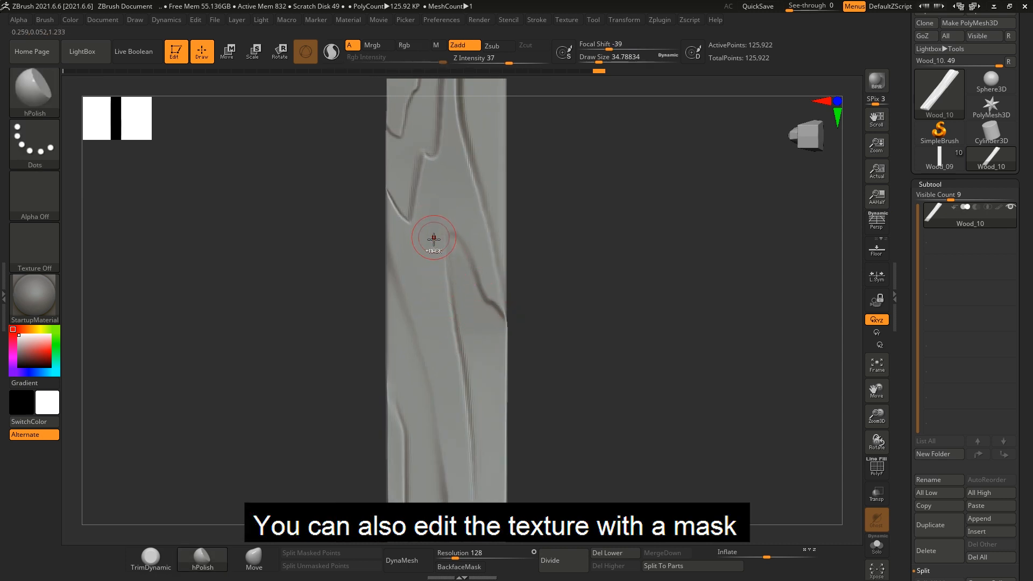
mouse_move(453, 223)
alt+right_down()
mouse_move(437, 258)
mouse_move(459, 308)
alt+right_up()
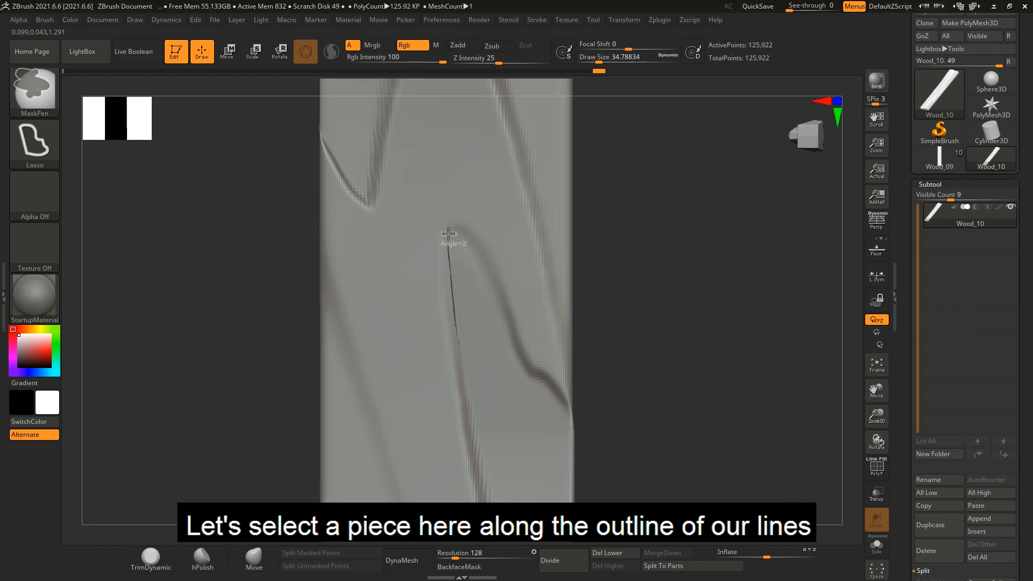
mouse_move(532, 353)
ctrl+mouse_down()
mouse_move(405, 135)
mouse_move(396, 405)
mouse_move(411, 417)
ctrl+mouse_up()
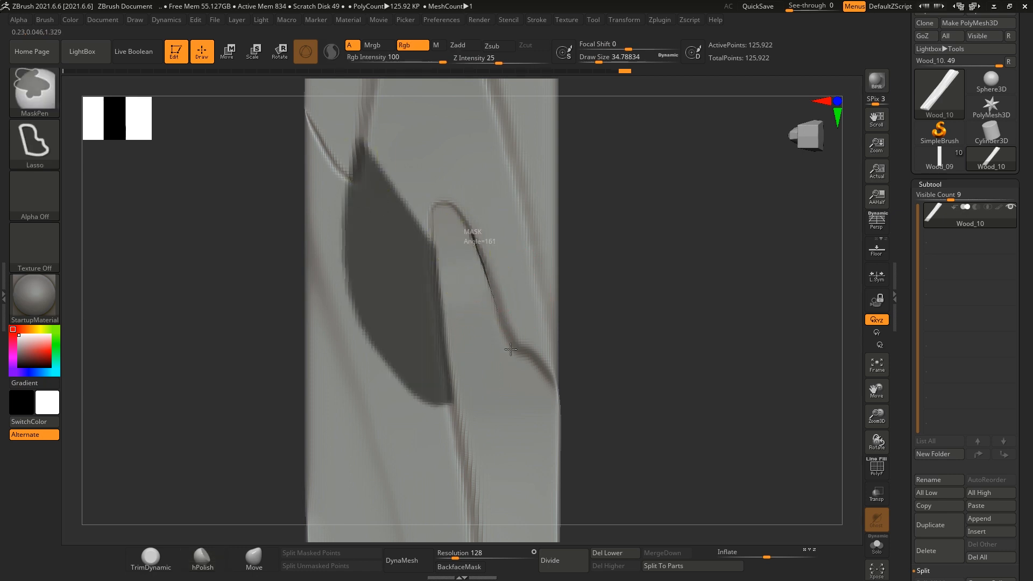
ctrl+drag(510, 349, 538, 127)
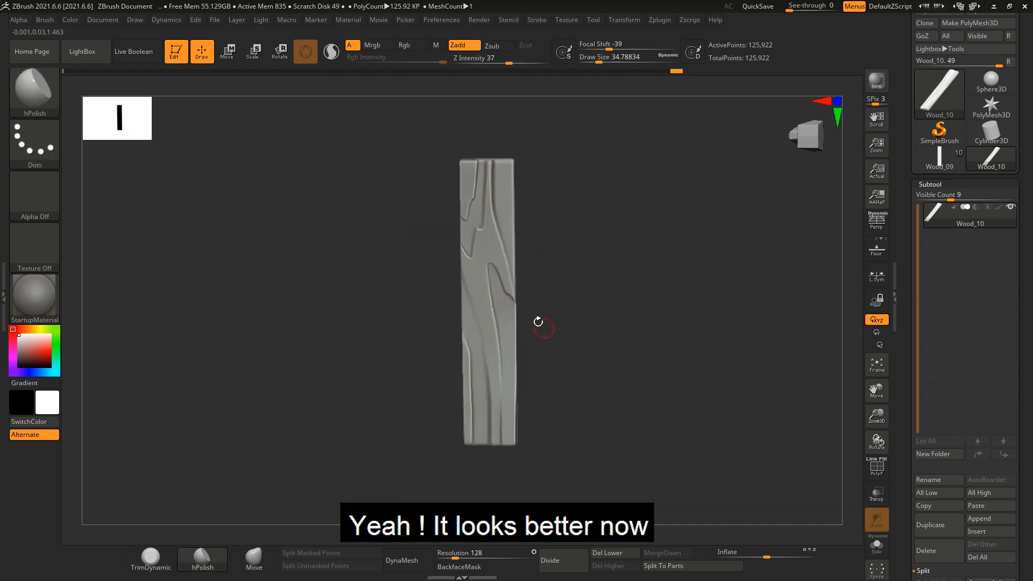
Polish and smooth the board's middle and lower front surface with hPolish, undoing the stroke that affects the lower grain lines
drag(538, 321, 490, 286)
alt+right_drag(489, 287, 496, 257)
ctrl+right_drag(496, 257, 536, 329)
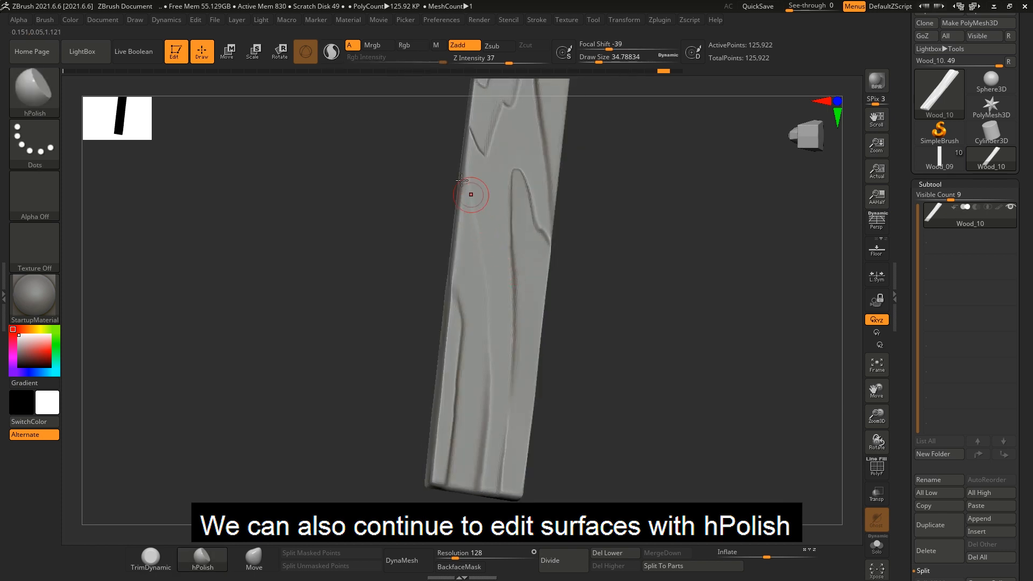
shift+drag(485, 244, 477, 164)
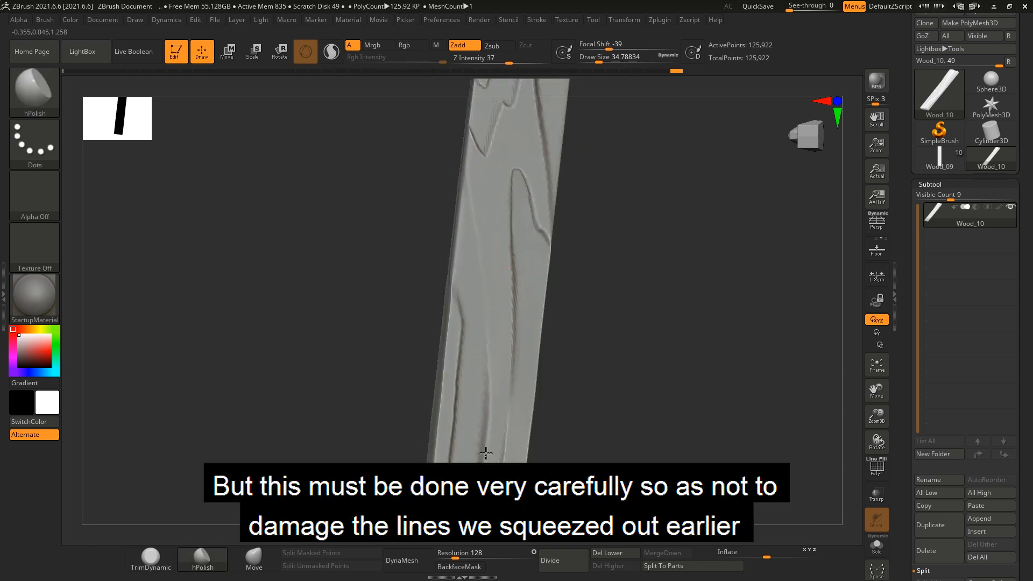
mouse_move(485, 452)
mouse_down()
mouse_move(496, 331)
mouse_move(503, 438)
mouse_up()
key(ctrl+z)
mouse_move(479, 425)
ctrl+right_down()
mouse_move(463, 351)
mouse_move(514, 407)
mouse_move(497, 442)
ctrl+right_up()
alt+right_drag(495, 442, 504, 371)
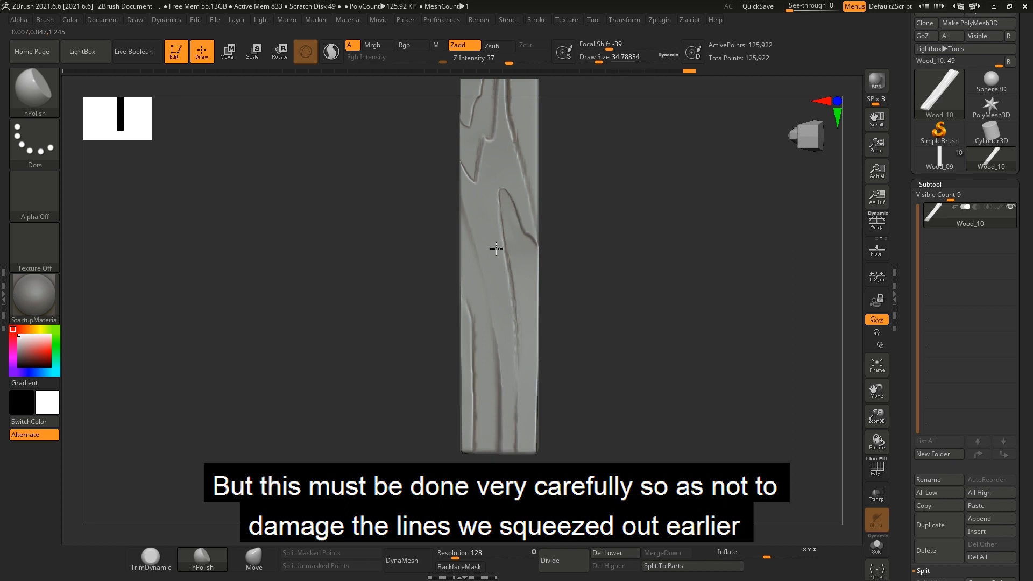
drag(496, 248, 494, 281)
Lasso-mask a curved strip along the board's upper-right edge and invert the mask
alt+right_drag(494, 280, 495, 330)
ctrl+right_drag(496, 338, 498, 308)
mouse_move(515, 235)
alt+right_down()
mouse_move(494, 265)
mouse_move(505, 265)
mouse_move(509, 299)
alt+right_up()
right_drag(491, 254, 486, 252)
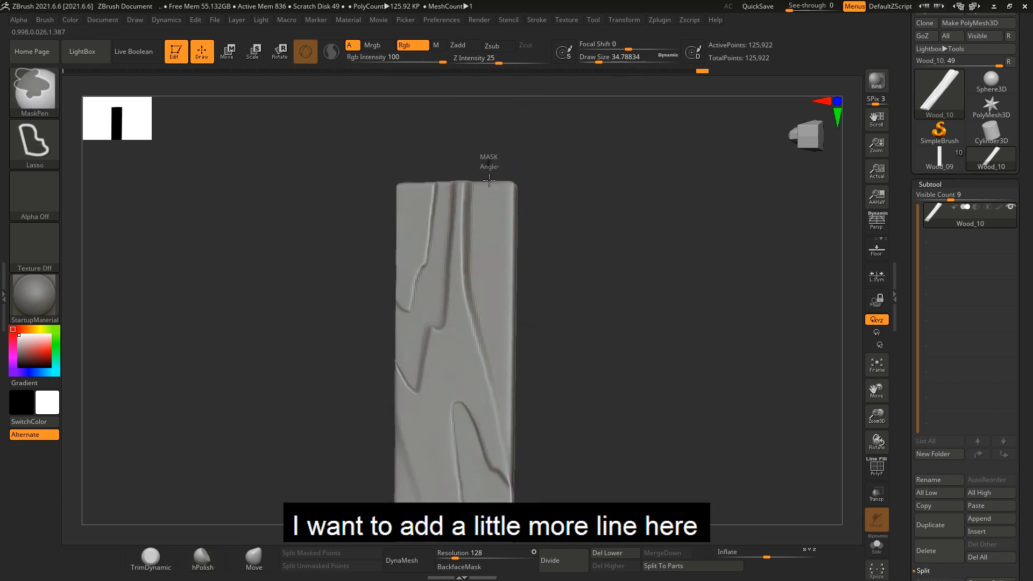
ctrl+drag(488, 180, 486, 251)
ctrl+drag(523, 373, 524, 374)
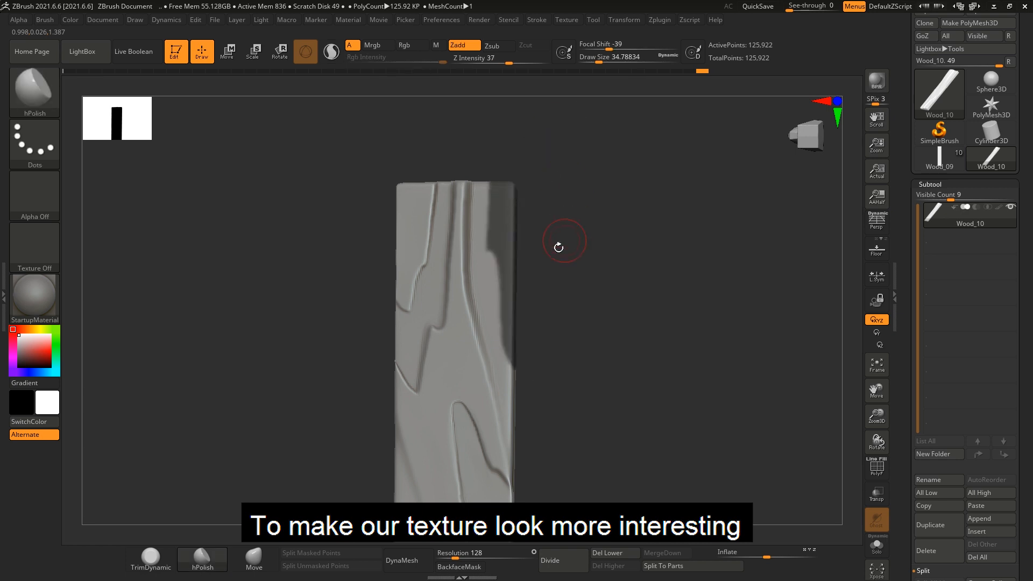
ctrl+right_drag(555, 259, 535, 220)
ctrl+drag(492, 204, 530, 215)
mouse_move(559, 242)
right_down()
mouse_move(484, 247)
mouse_move(420, 344)
mouse_move(552, 343)
right_up()
ctrl+click(418, 369)
Pull the exposed upper-right strip outward with the Move brush at a draw size of about 163
right_drag(330, 410, 271, 483)
click(254, 559)
drag(612, 60, 618, 61)
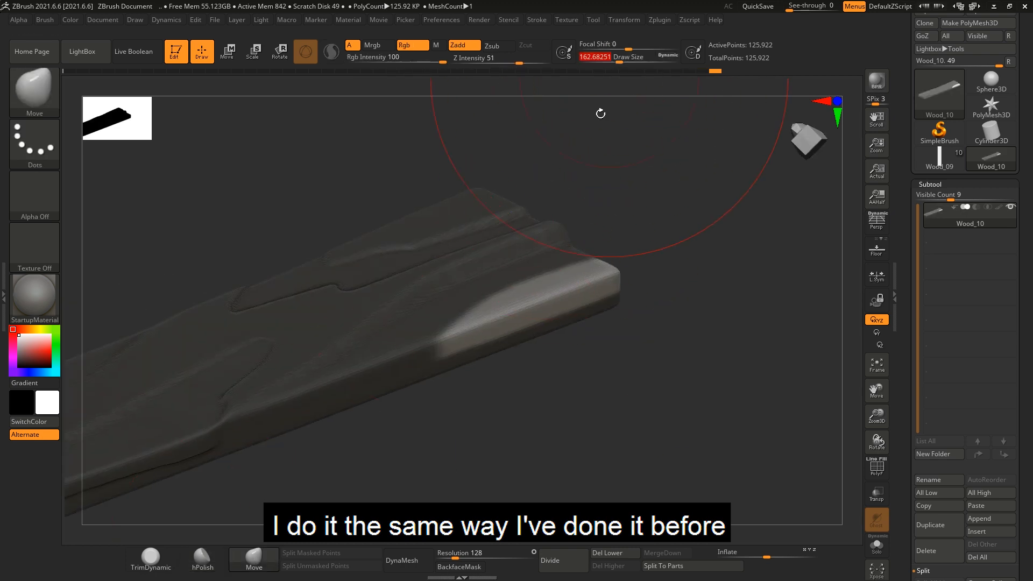
drag(596, 284, 603, 270)
right_drag(603, 269, 560, 269)
drag(560, 270, 564, 261)
mouse_move(564, 261)
right_down()
mouse_move(485, 330)
mouse_move(517, 290)
right_up()
Smooth the raised upper-right strip at a draw size of about 39 and clear the mask
drag(618, 59, 613, 58)
right_drag(619, 301, 565, 366)
click(202, 559)
drag(612, 59, 609, 57)
shift+drag(489, 190, 481, 235)
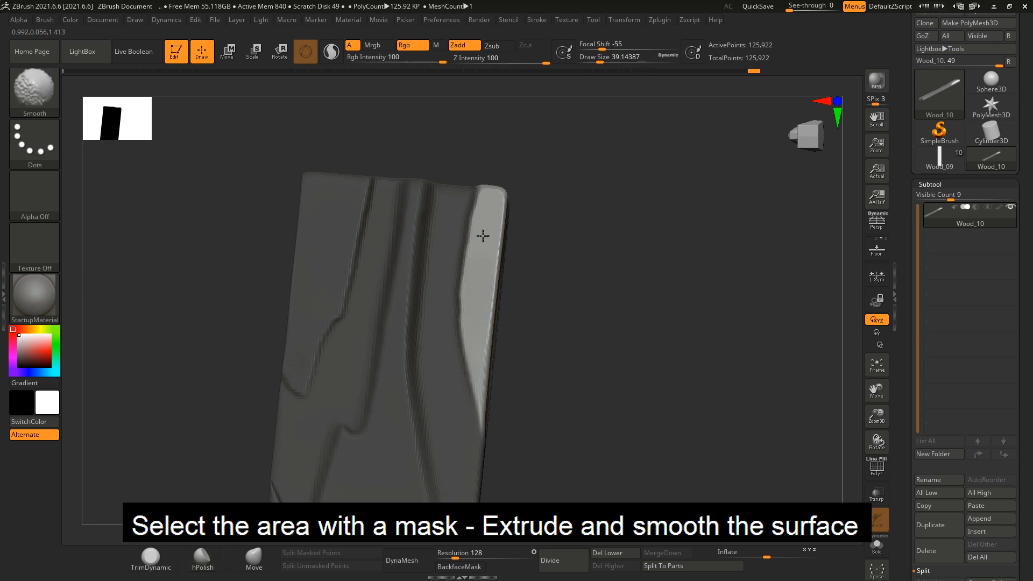
ctrl+drag(581, 215, 608, 242)
Smooth and polish the outer edge of the upper-right strip with hPolish
shift+drag(487, 215, 479, 196)
ctrl+right_drag(479, 195, 506, 198)
drag(506, 198, 515, 236)
mouse_move(521, 188)
ctrl+right_down()
mouse_move(526, 233)
mouse_move(522, 179)
ctrl+right_up()
drag(521, 179, 518, 226)
ctrl+right_drag(519, 210, 484, 255)
Even out the upper part of the board's right side with hPolish and Smooth
alt+right_drag(484, 254, 571, 371)
ctrl+right_drag(571, 371, 568, 309)
right_drag(568, 309, 543, 285)
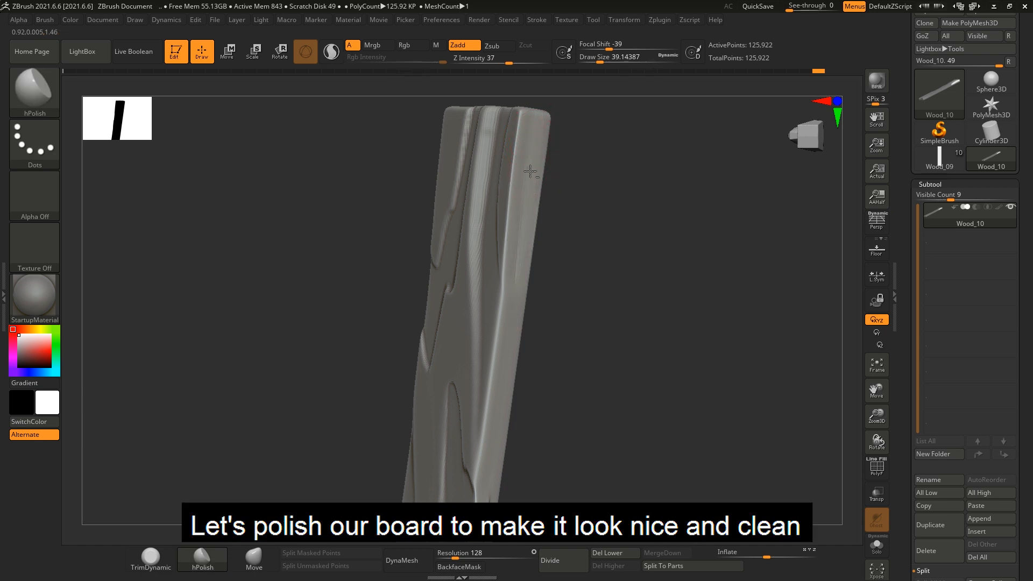
drag(517, 238, 505, 344)
right_drag(496, 269, 505, 265)
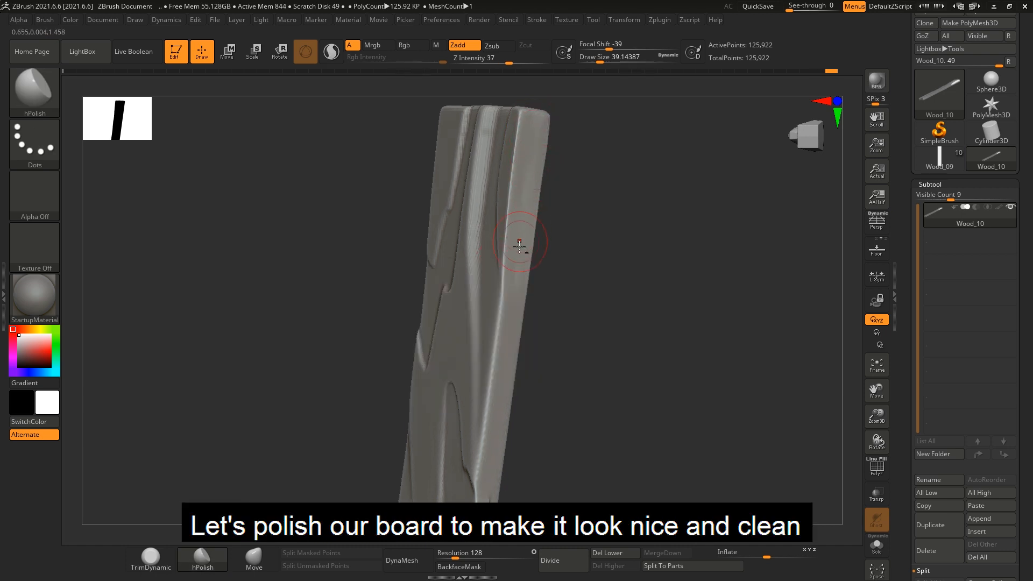
right_drag(517, 180, 543, 184)
shift+drag(520, 247, 523, 208)
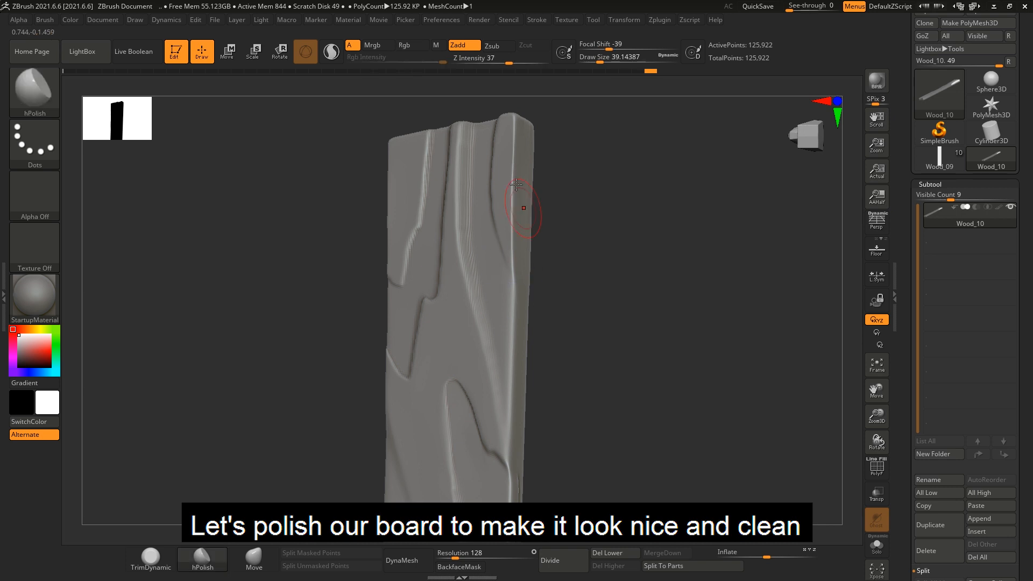
right_drag(523, 208, 499, 205)
shift+drag(533, 131, 520, 342)
mouse_move(500, 291)
right_down()
mouse_move(517, 281)
mouse_move(545, 296)
mouse_move(548, 277)
mouse_move(527, 293)
right_up()
Remove the irregularities along the lower part of the board's right side with hPolish and Smooth
mouse_move(527, 310)
alt+right_down()
mouse_move(557, 221)
mouse_move(527, 216)
mouse_move(563, 139)
alt+right_up()
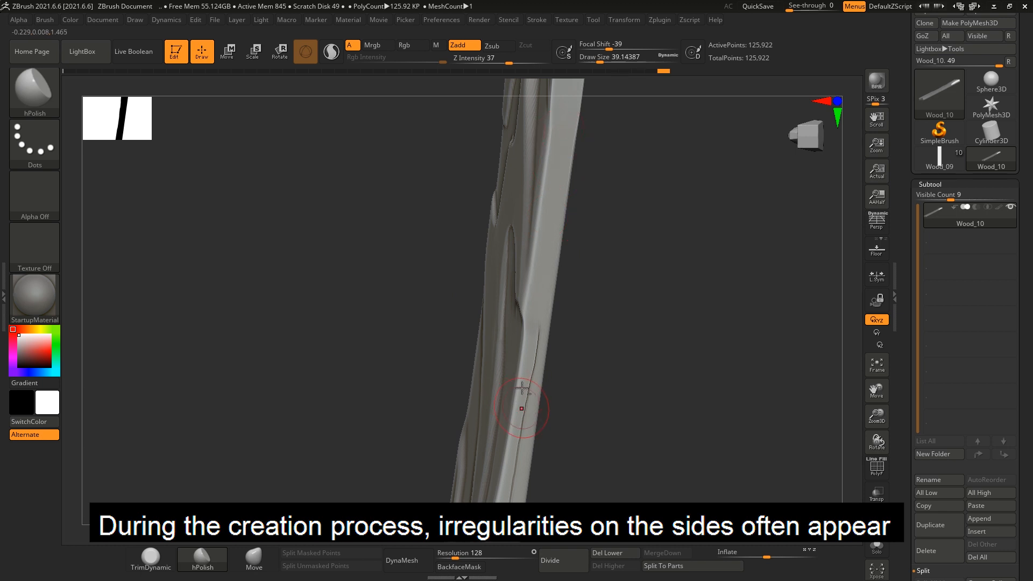
alt+right_drag(522, 387, 533, 209)
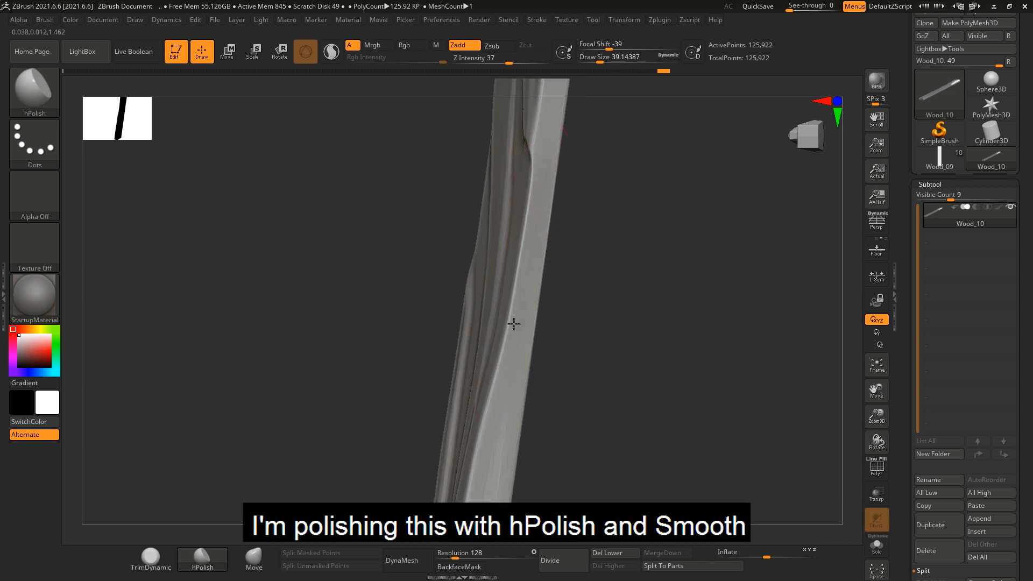
right_drag(497, 443, 504, 391)
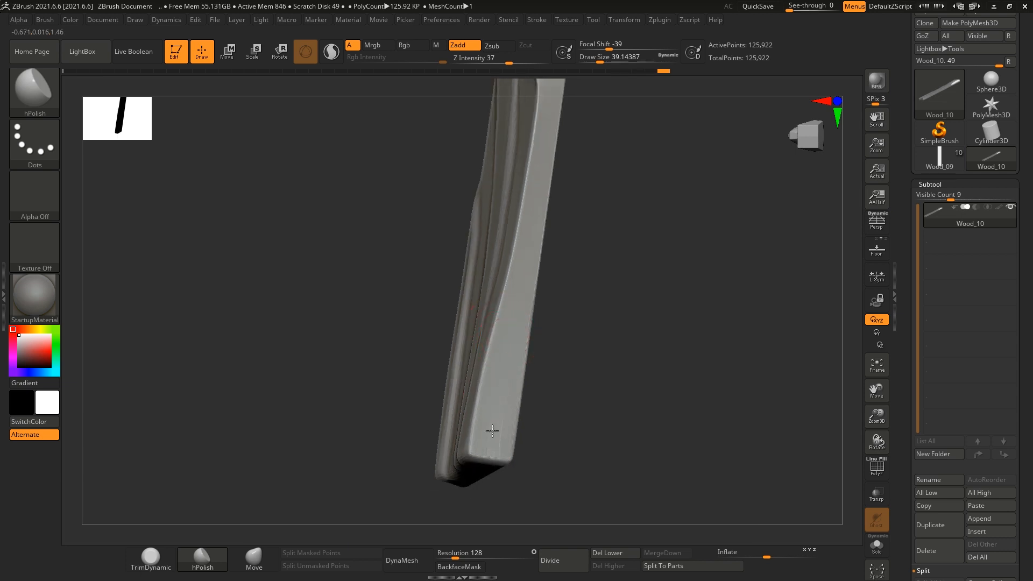
mouse_move(520, 282)
right_down()
mouse_move(525, 240)
mouse_move(525, 317)
mouse_move(536, 201)
right_up()
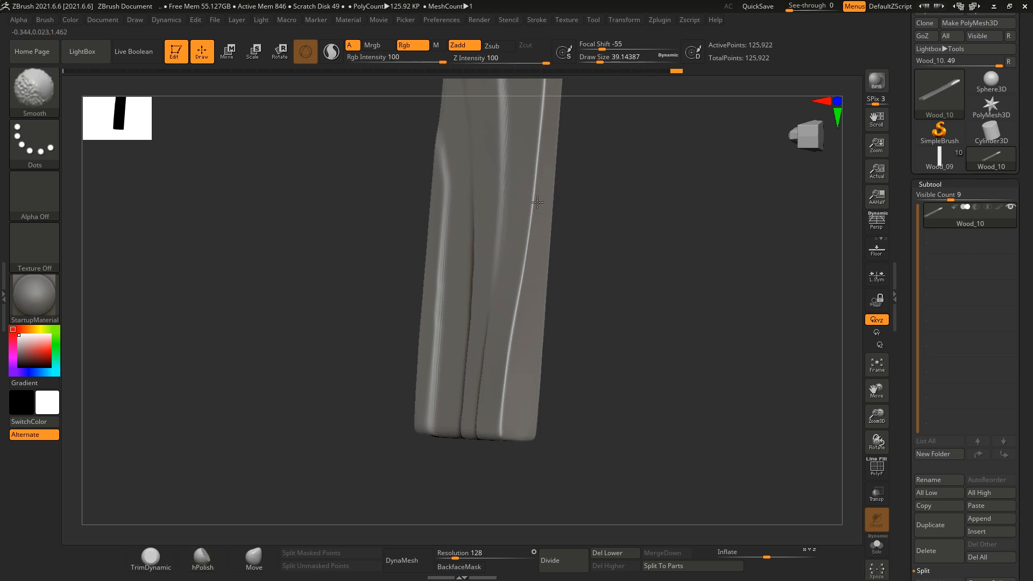
right_drag(522, 410, 553, 254)
Lasso-mask the area beside the faint grain line at the board's left edge and invert the mask
mouse_move(539, 181)
right_down()
mouse_move(527, 260)
mouse_move(512, 269)
mouse_move(531, 295)
mouse_move(513, 301)
right_up()
mouse_move(514, 302)
right_down()
mouse_move(546, 293)
mouse_move(516, 290)
mouse_move(433, 177)
right_up()
ctrl+drag(430, 167, 445, 231)
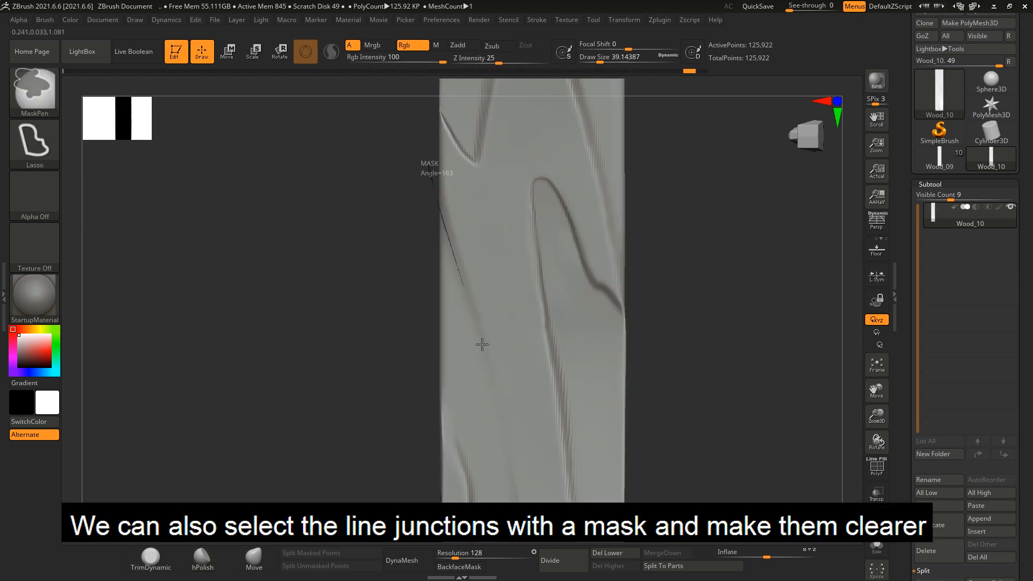
ctrl+drag(482, 344, 437, 467)
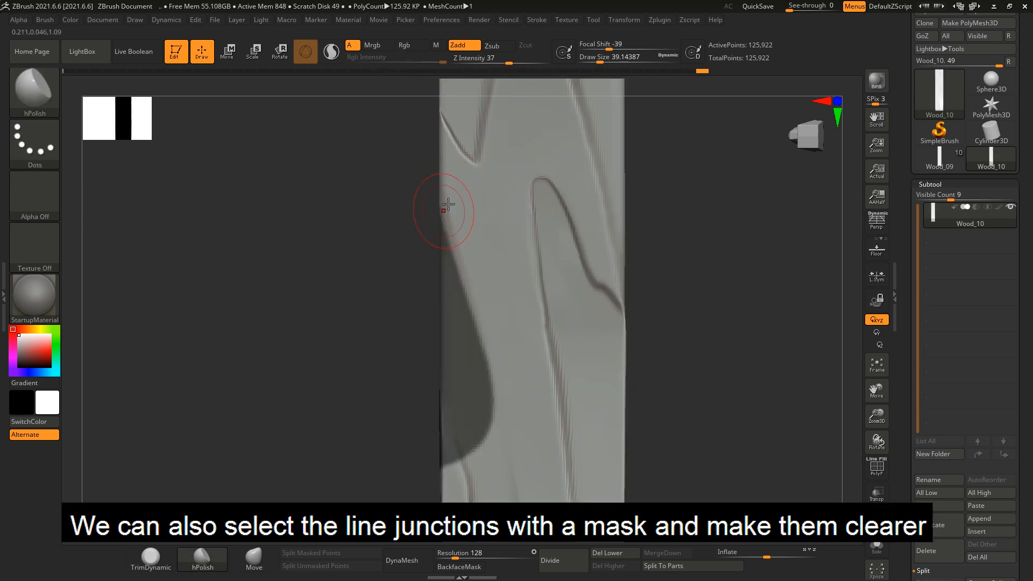
ctrl+click(397, 237)
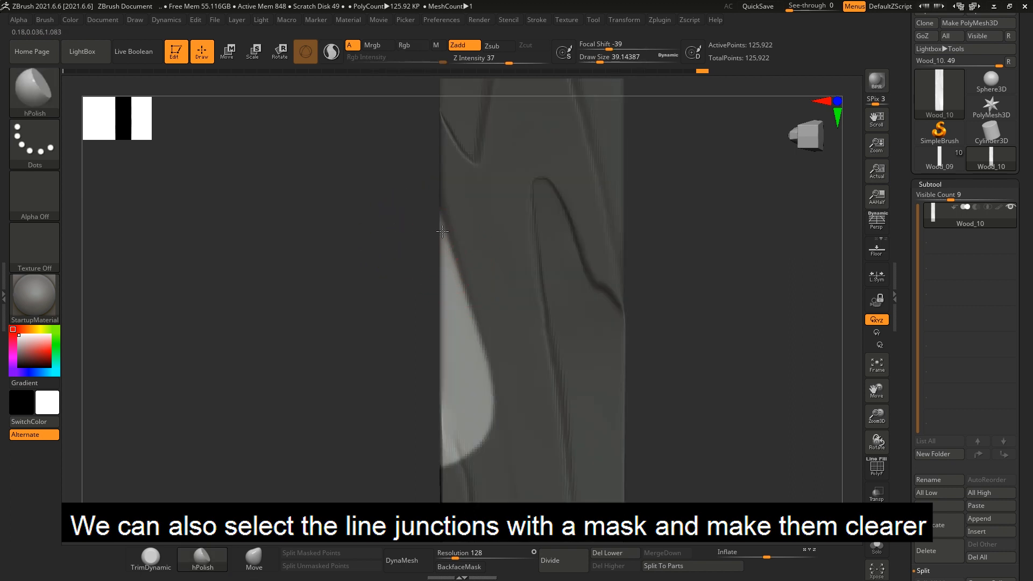
Sharpen the exposed grain line junction with hPolish, undoing the first stroke, and clear the mask
drag(455, 283, 460, 286)
key(ctrl+z)
drag(439, 221, 449, 265)
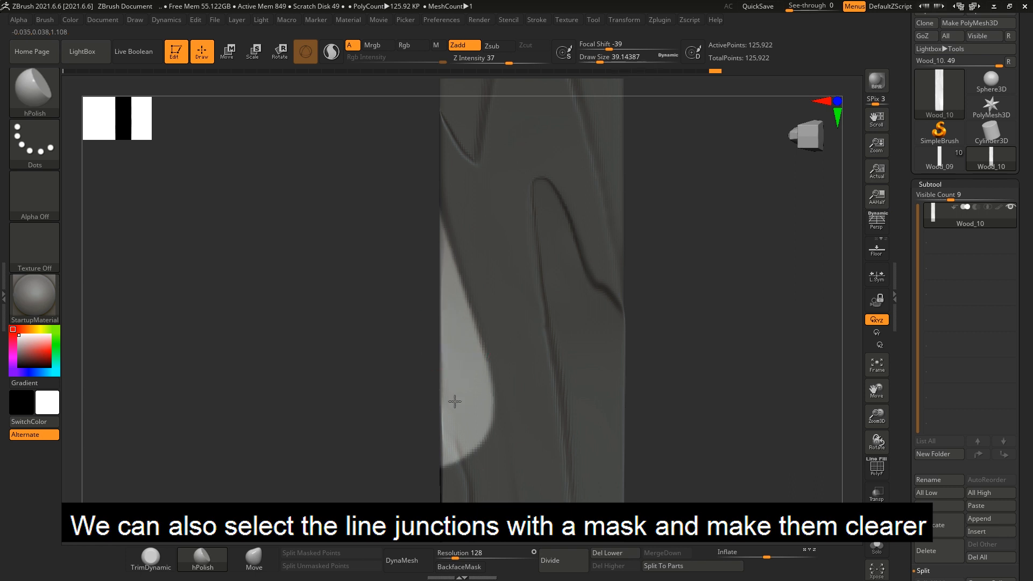
mouse_move(388, 275)
mouse_down()
mouse_move(380, 316)
mouse_move(404, 302)
mouse_move(435, 368)
mouse_move(470, 327)
mouse_move(457, 319)
mouse_move(441, 334)
mouse_up()
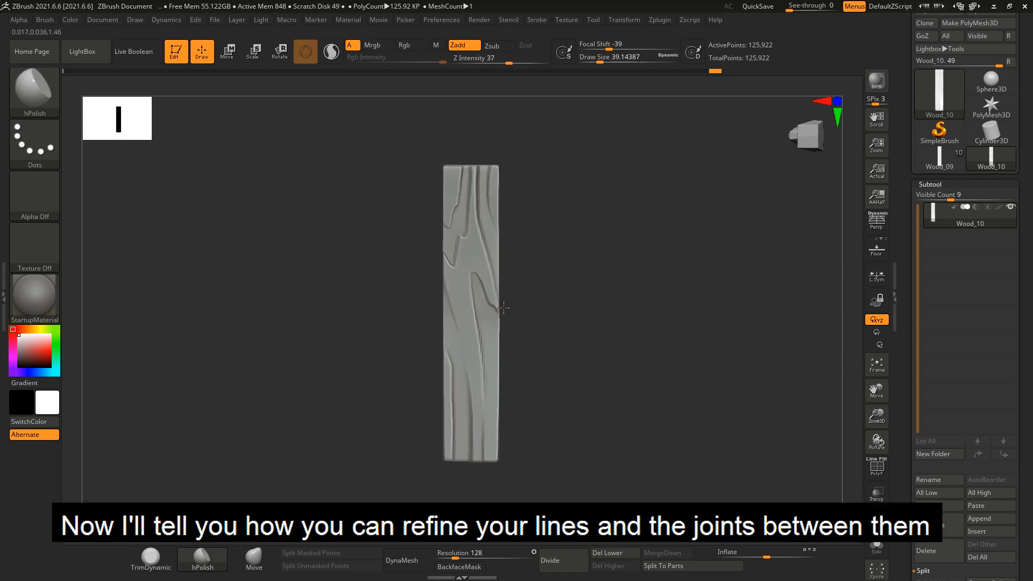
Load the Orb_Cracks brush from the Orb brush folder for refining the grain line junctions
click(98, 57)
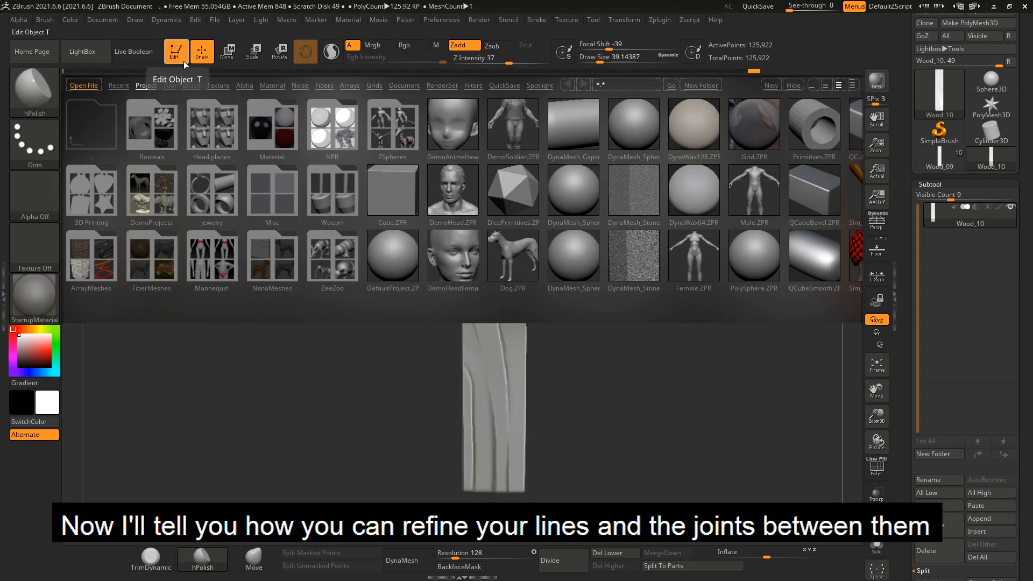
click(192, 86)
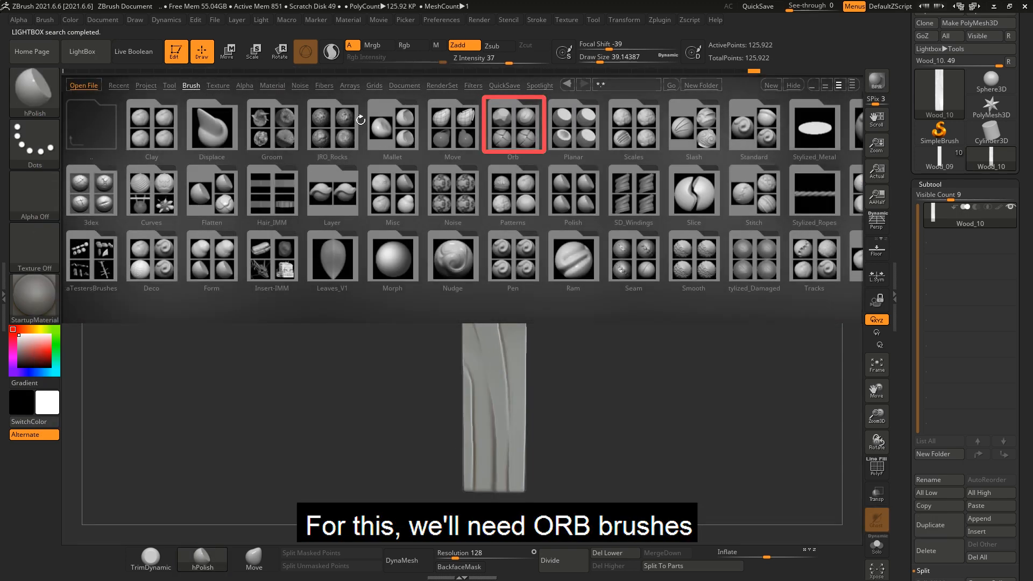
click(512, 129)
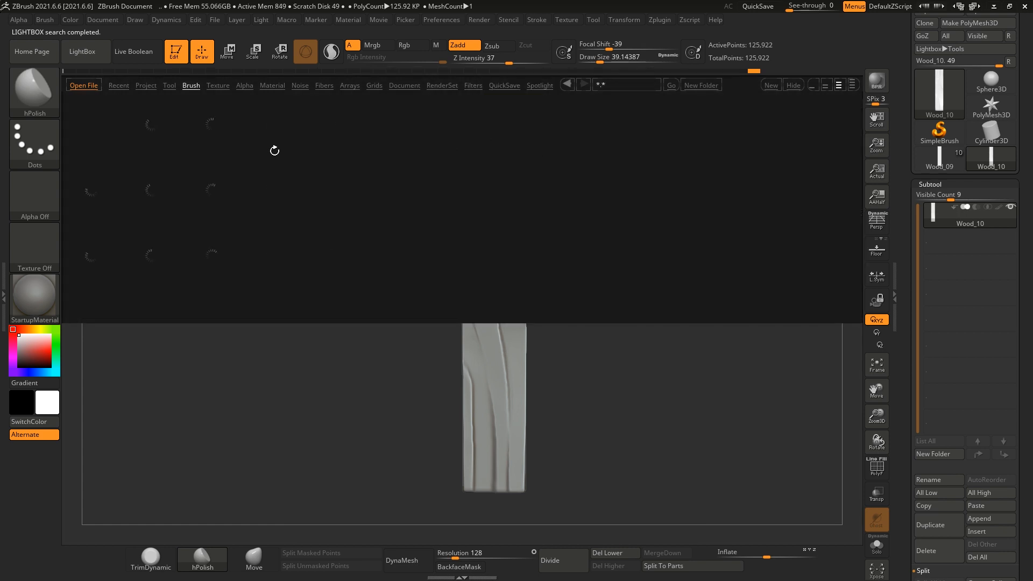
double_click(149, 128)
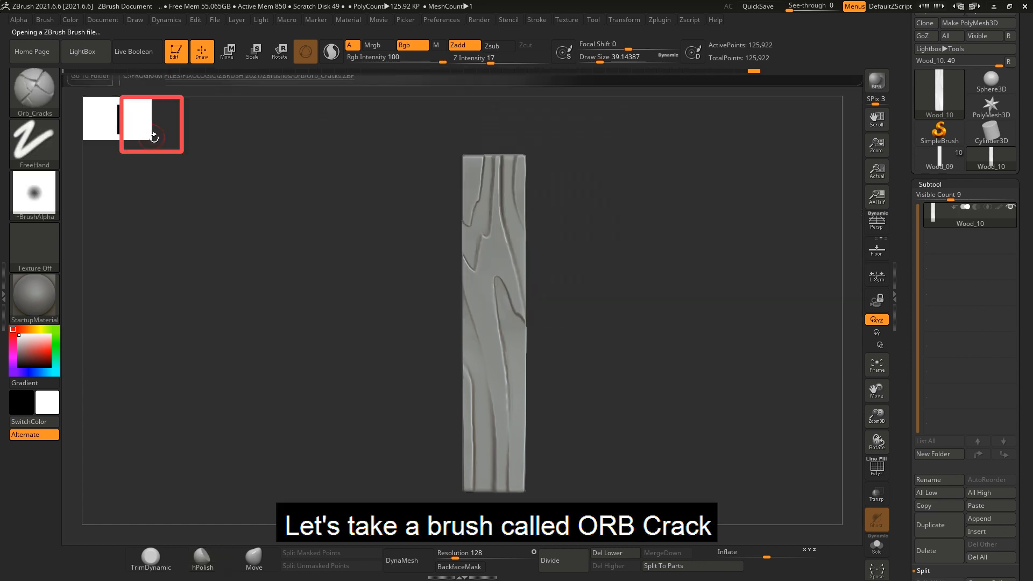
scroll(434, 275, up, 4)
mouse_move(435, 274)
right_down()
mouse_move(427, 300)
mouse_move(429, 276)
mouse_move(502, 293)
mouse_move(479, 173)
mouse_move(471, 218)
right_up()
scroll(518, 293, up, 3)
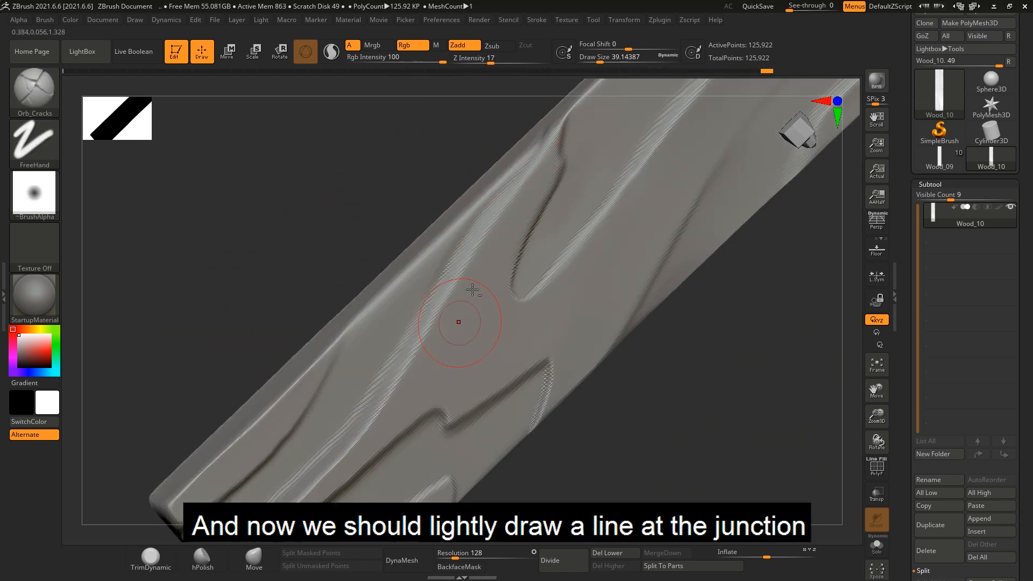
Reduce the Orb_Cracks draw size to about 22 and lightly draw along the soft grain line junctions toward the board's end
scroll(472, 290, down, 4)
scroll(414, 322, up, 4)
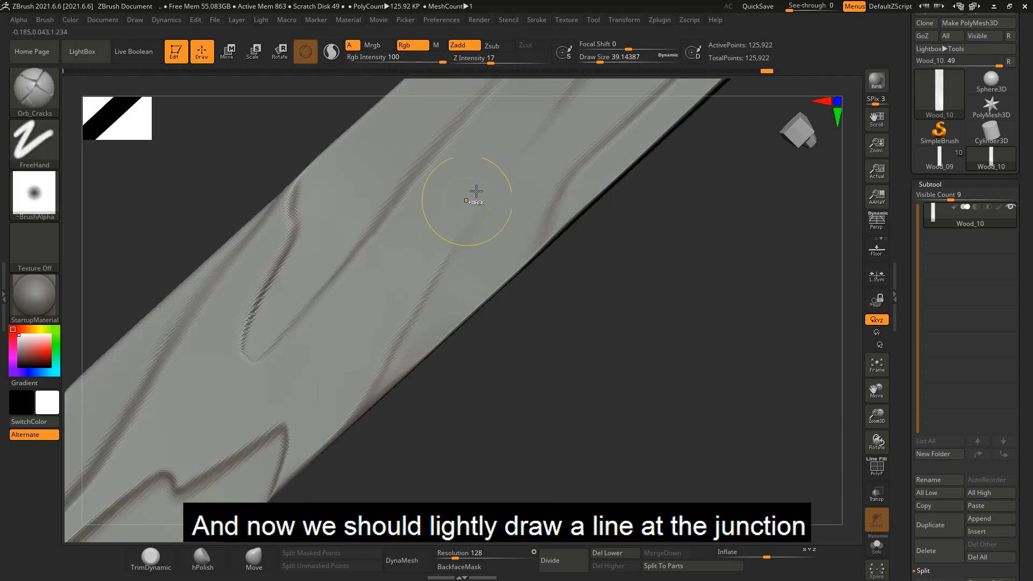
key(s)
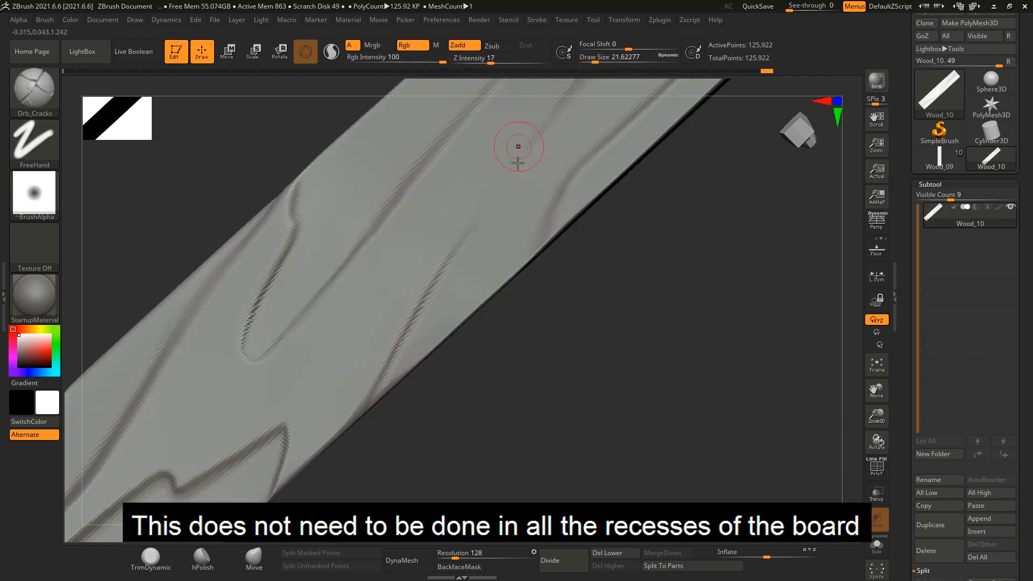
right_drag(516, 145, 593, 185)
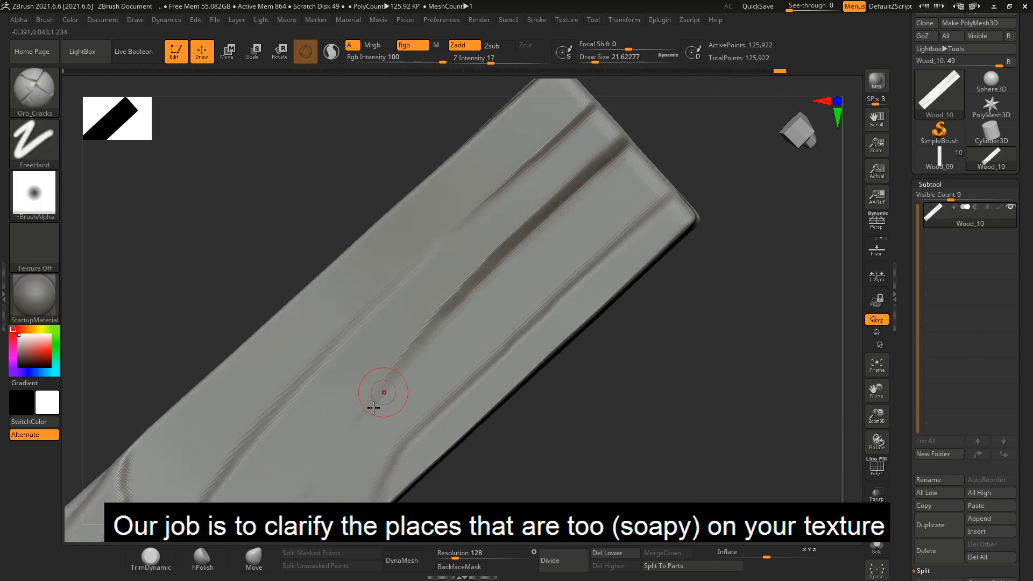
drag(380, 392, 502, 267)
right_drag(502, 267, 598, 165)
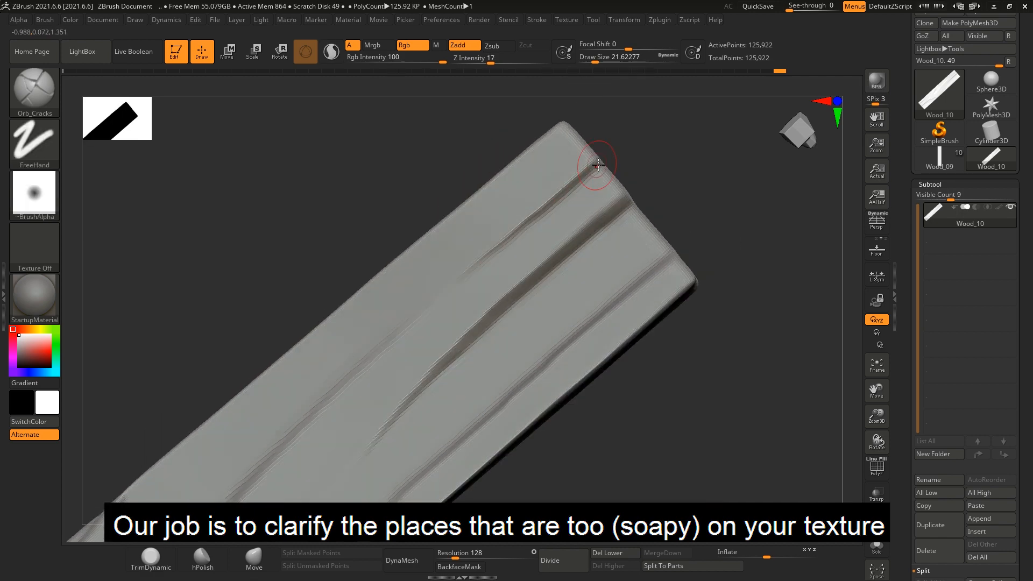
right_drag(510, 243, 371, 371)
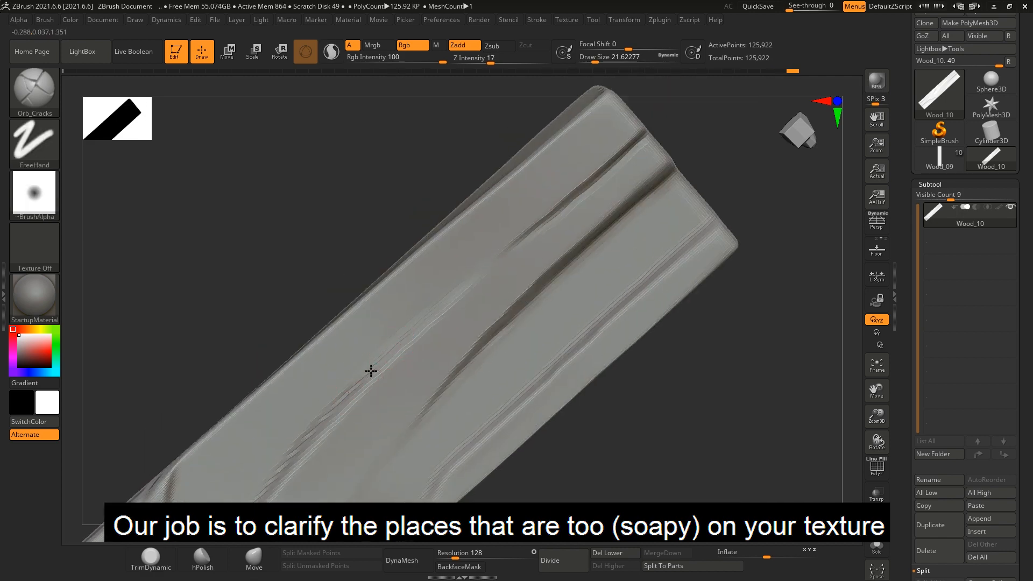
Define the grain lines across the board's upper end with light Orb_Cracks strokes
right_drag(520, 237, 369, 172)
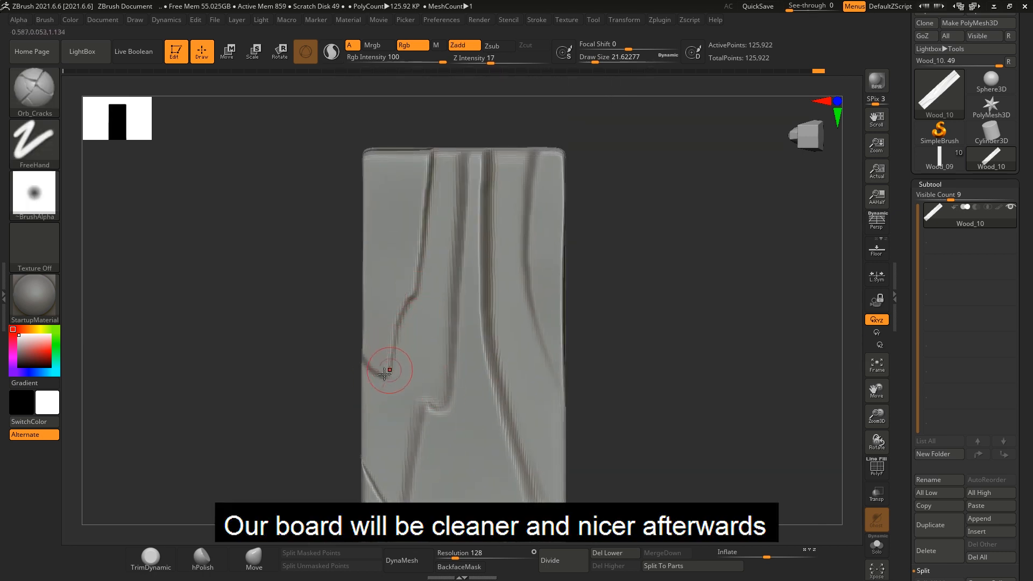
alt+right_drag(494, 270, 442, 261)
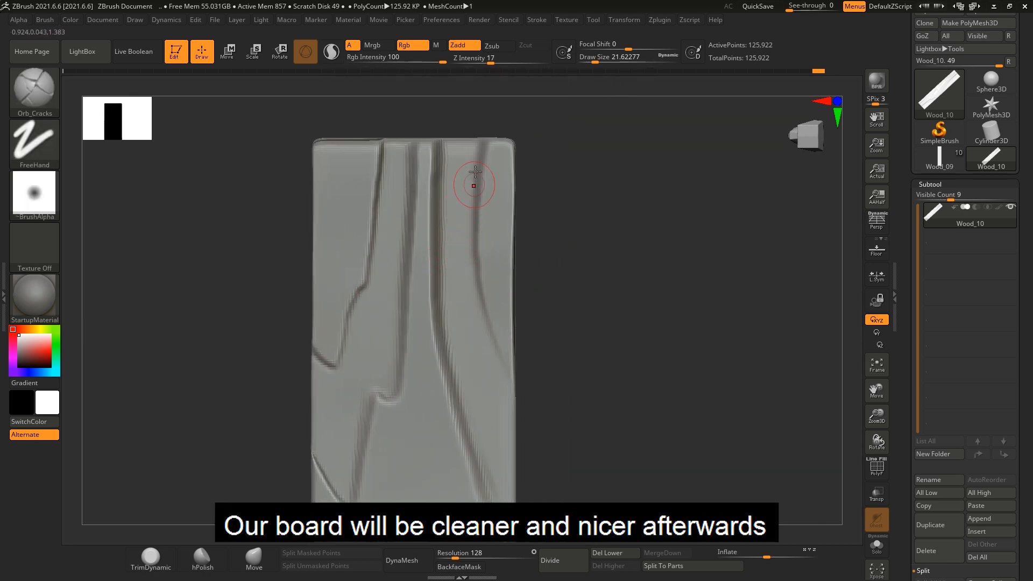
mouse_move(479, 160)
right_down()
mouse_move(472, 208)
mouse_move(476, 172)
right_up()
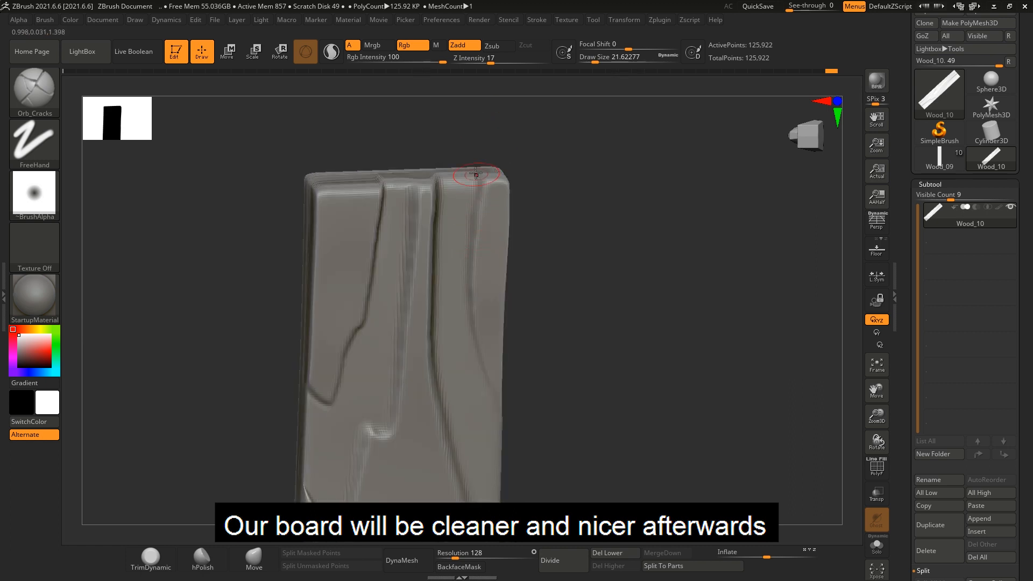
right_drag(462, 331, 473, 190)
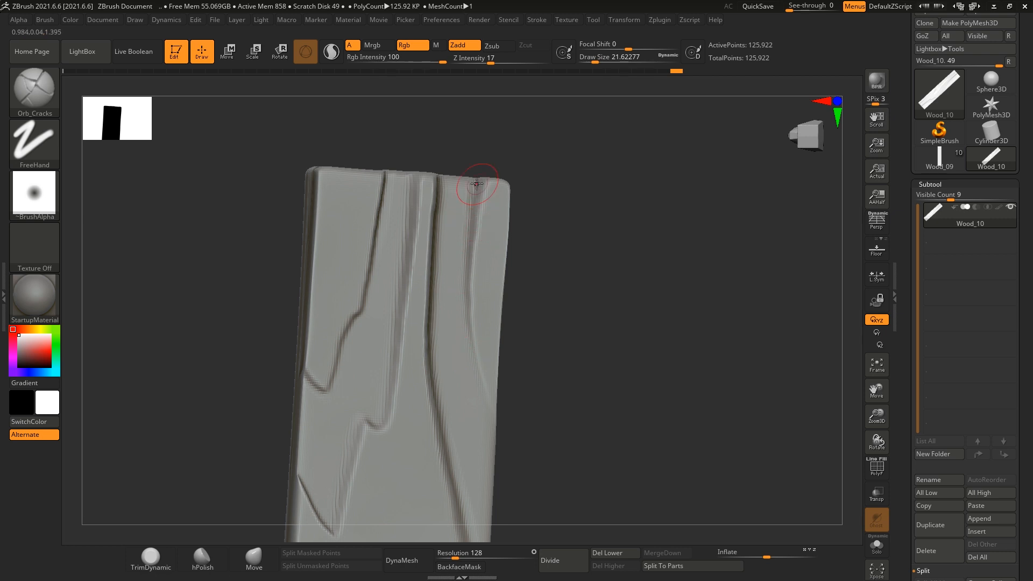
drag(496, 423, 497, 427)
mouse_move(496, 427)
ctrl+right_down()
mouse_move(407, 295)
mouse_move(414, 269)
ctrl+right_up()
mouse_move(446, 387)
shift+right_down()
mouse_move(453, 413)
mouse_move(444, 334)
mouse_move(455, 348)
shift+right_up()
mouse_move(454, 348)
alt+right_down()
mouse_move(450, 285)
mouse_move(438, 292)
mouse_move(517, 265)
alt+right_up()
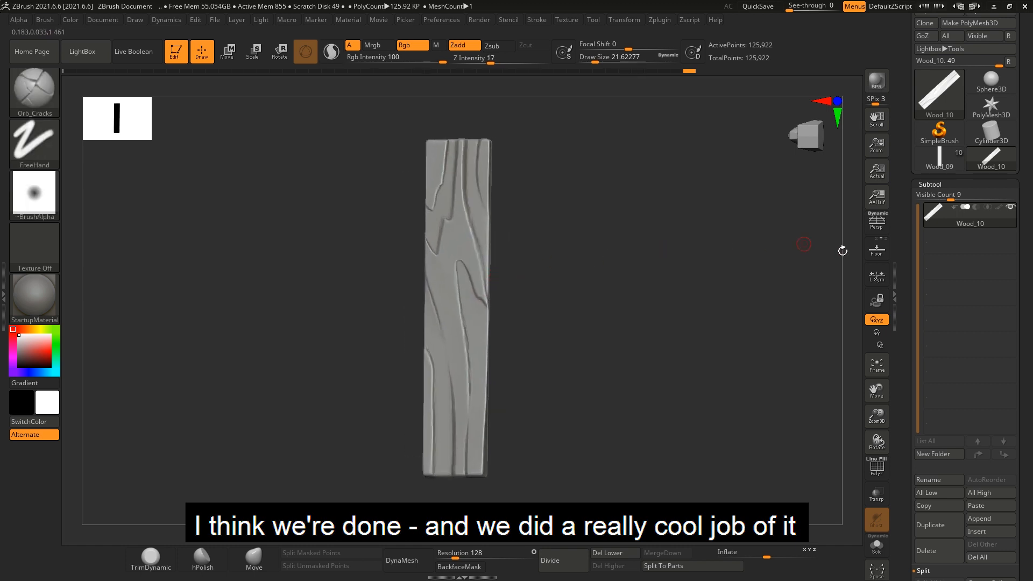
Apply ClayPolish with Max 25 to the board and clear the mask it leaves
click(935, 190)
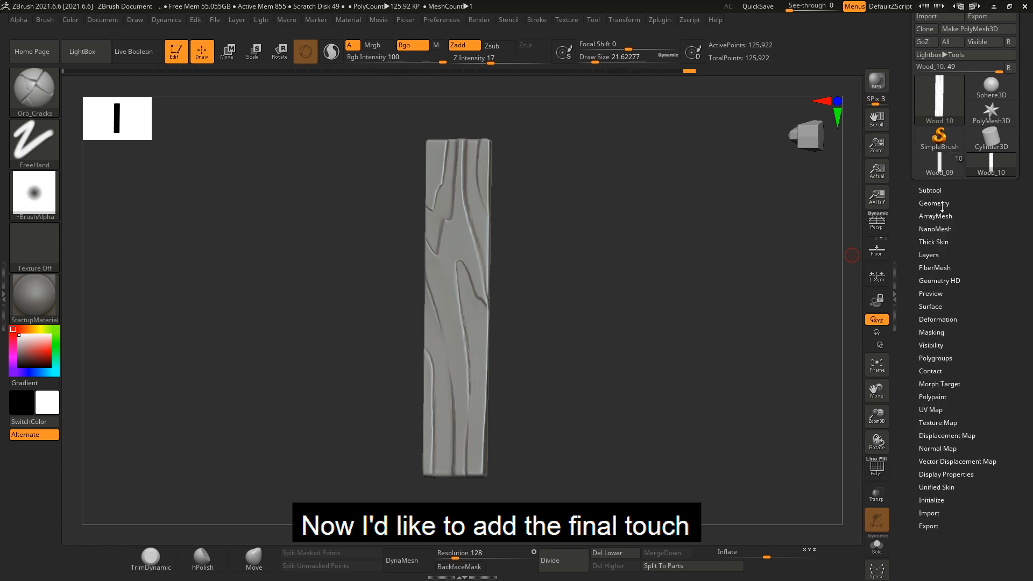
click(940, 204)
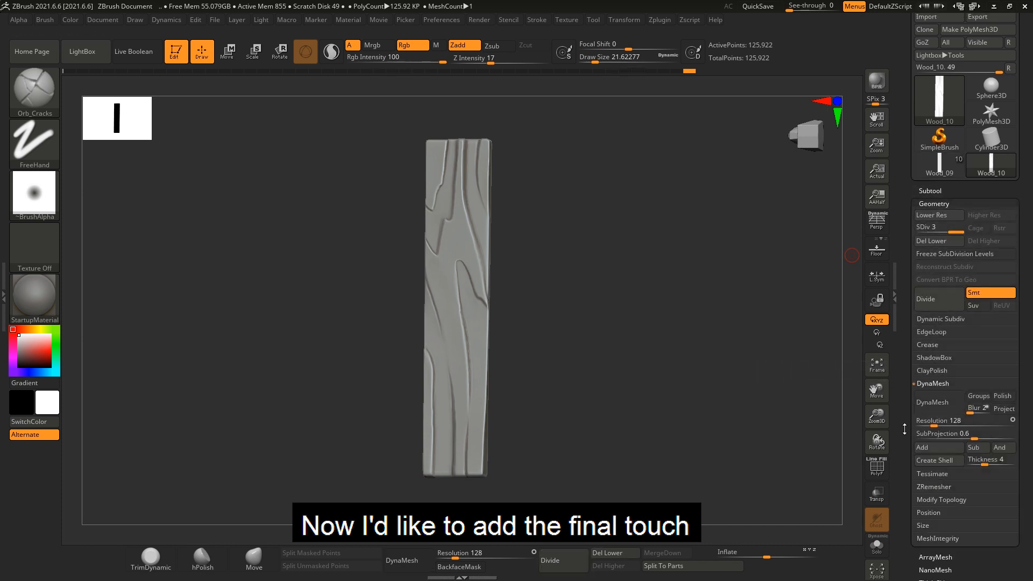
scroll(904, 429, down, 2)
click(937, 322)
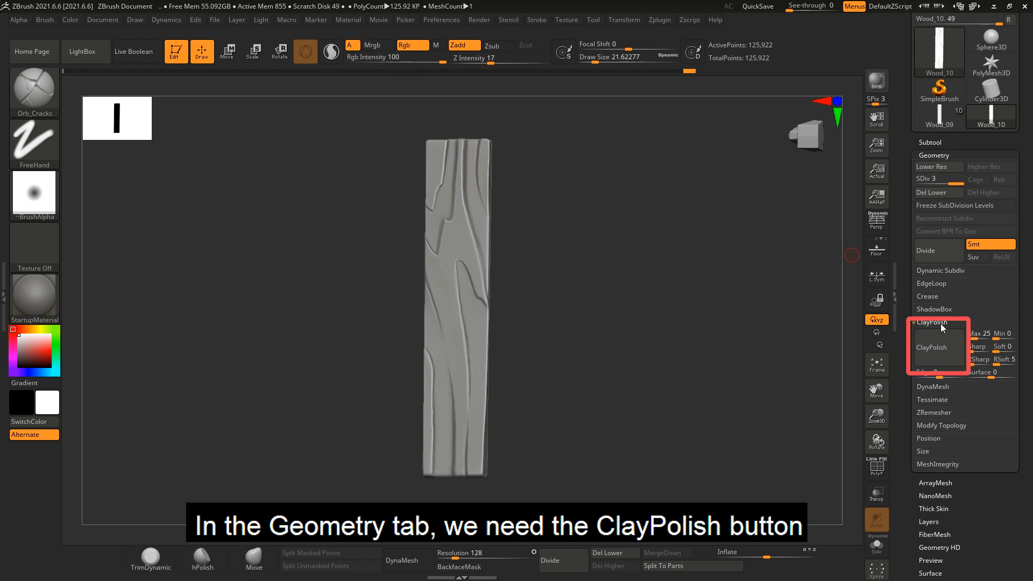
key(ctrl)
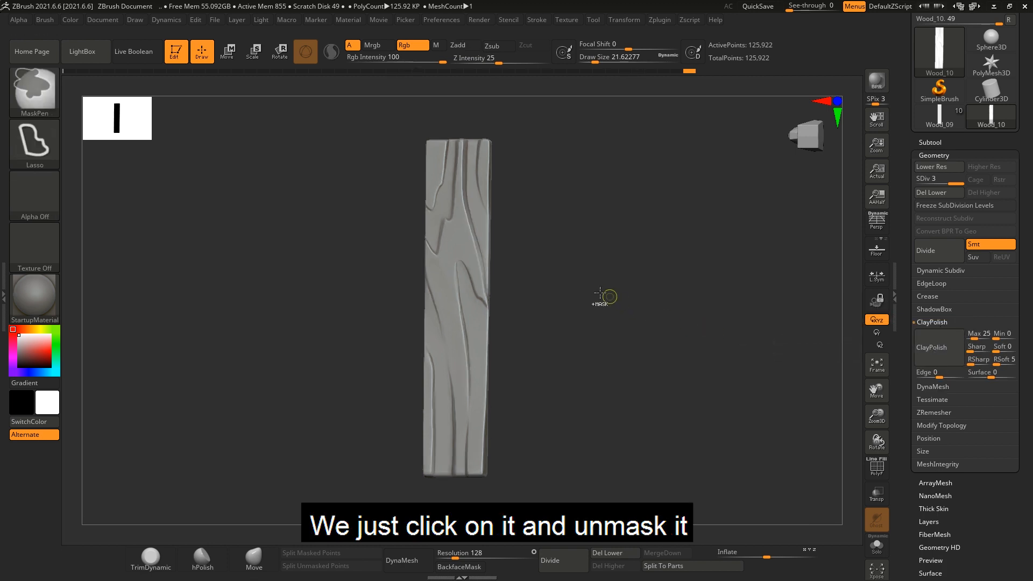
ctrl+drag(617, 383, 605, 371)
mouse_move(579, 338)
mouse_down()
mouse_move(590, 344)
mouse_move(570, 337)
mouse_move(584, 316)
mouse_up()
ctrl+right_drag(550, 310, 557, 290)
drag(564, 327, 566, 332)
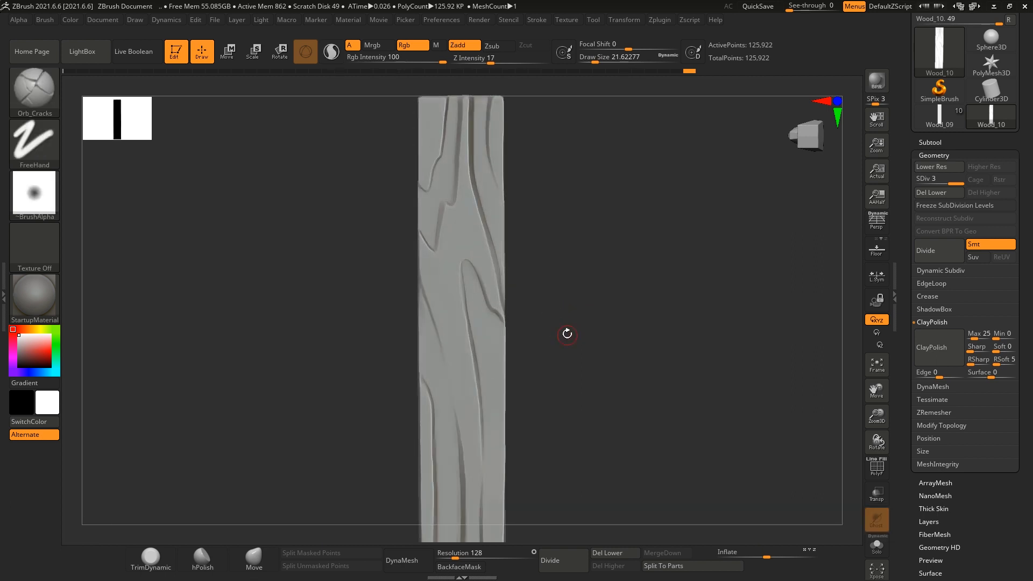
ctrl+right_drag(556, 305, 556, 292)
Set the draw size to about 41 and soften the grain lines along the board's length with the Smooth brush
right_click(550, 290)
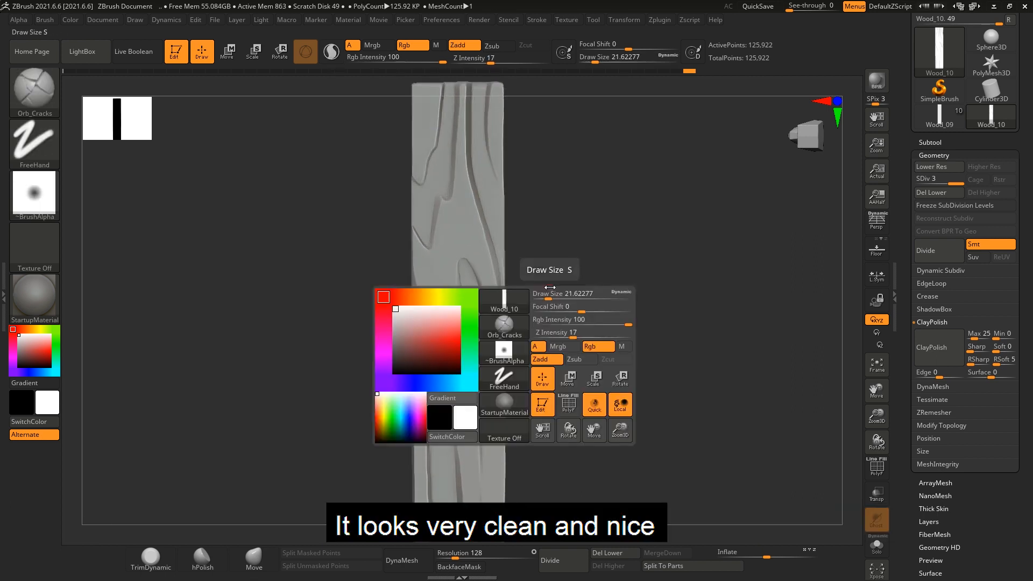
alt+right_drag(551, 215, 549, 189)
ctrl+right_drag(549, 189, 530, 200)
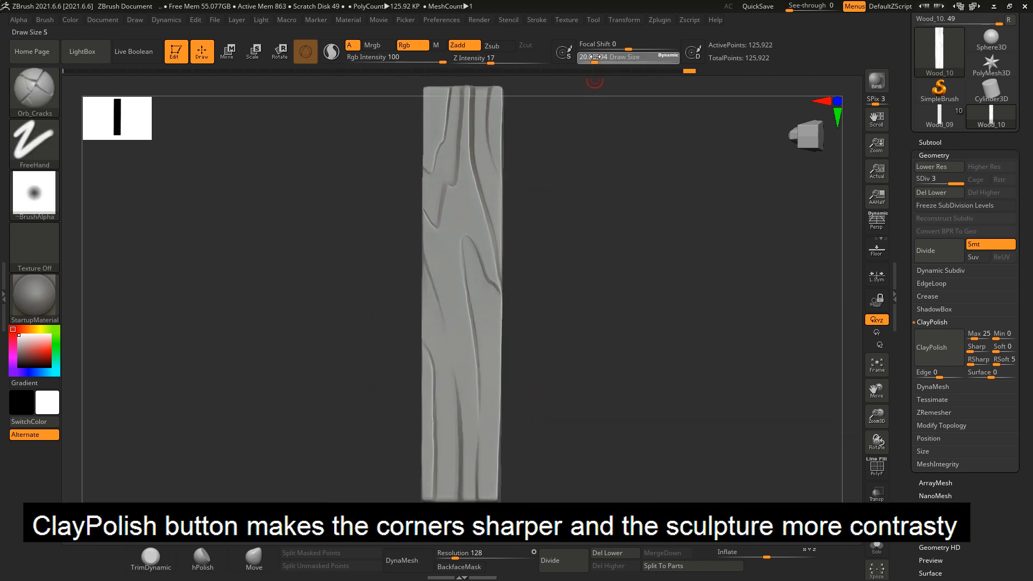
key(shift)
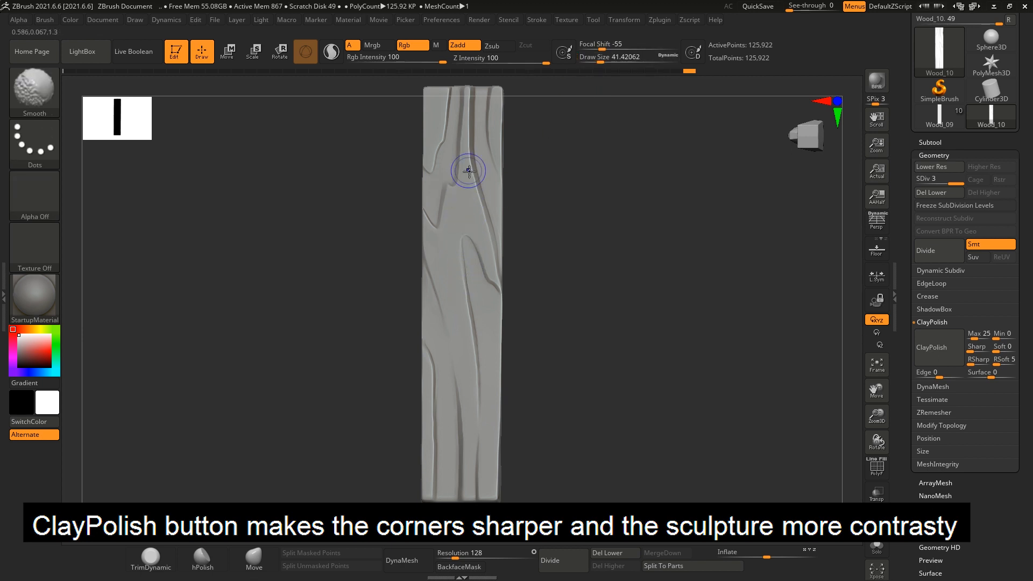
shift+drag(468, 171, 483, 236)
alt+right_drag(482, 249, 487, 354)
shift+drag(469, 205, 478, 328)
alt+right_drag(449, 219, 464, 184)
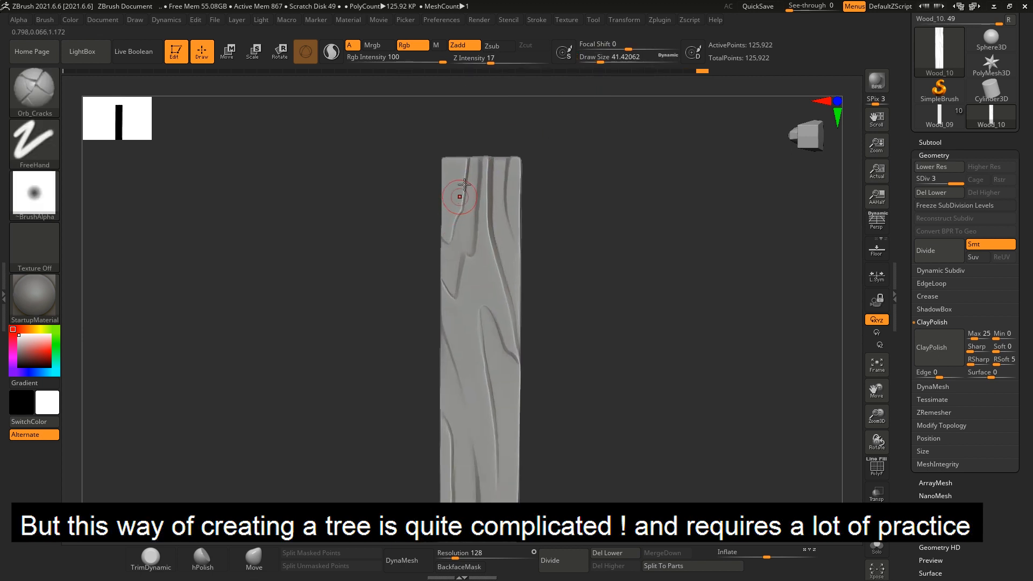
shift+drag(466, 160, 459, 232)
alt+right_drag(449, 302, 448, 224)
shift+drag(459, 325, 448, 394)
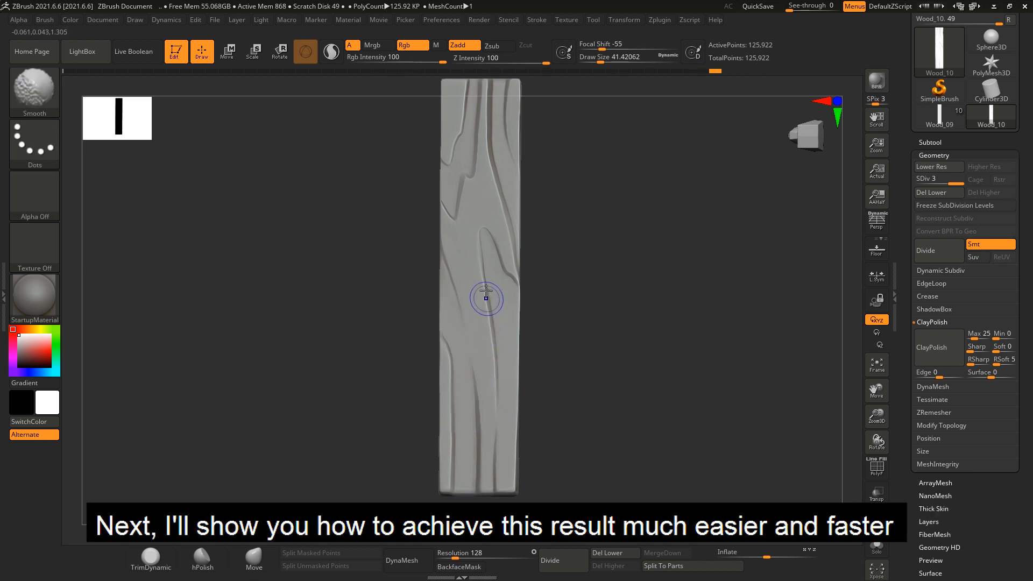
alt+right_drag(483, 491, 467, 549)
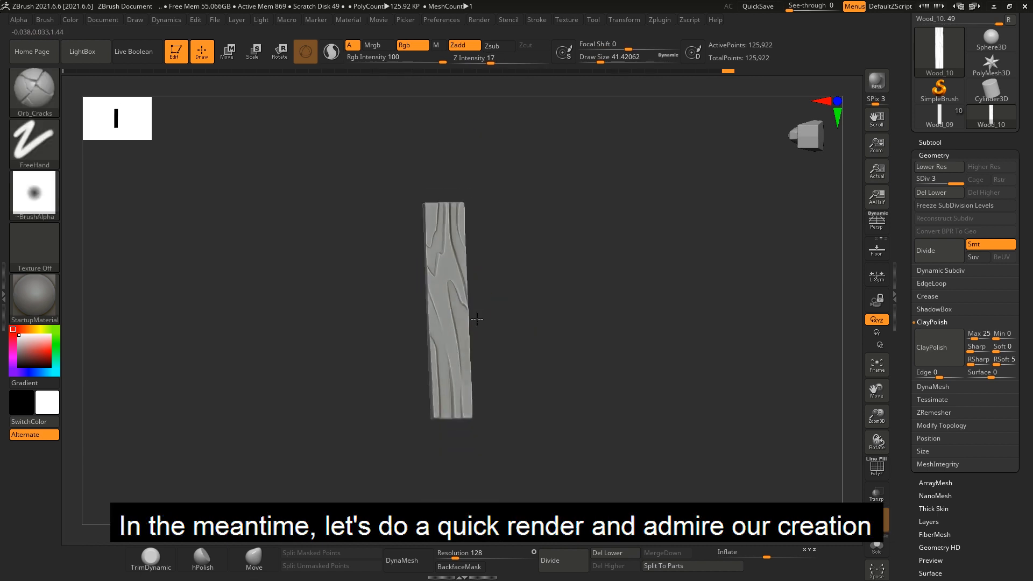
Turn the board to an angled view and dock the Render palette beside the canvas
drag(486, 323, 455, 312)
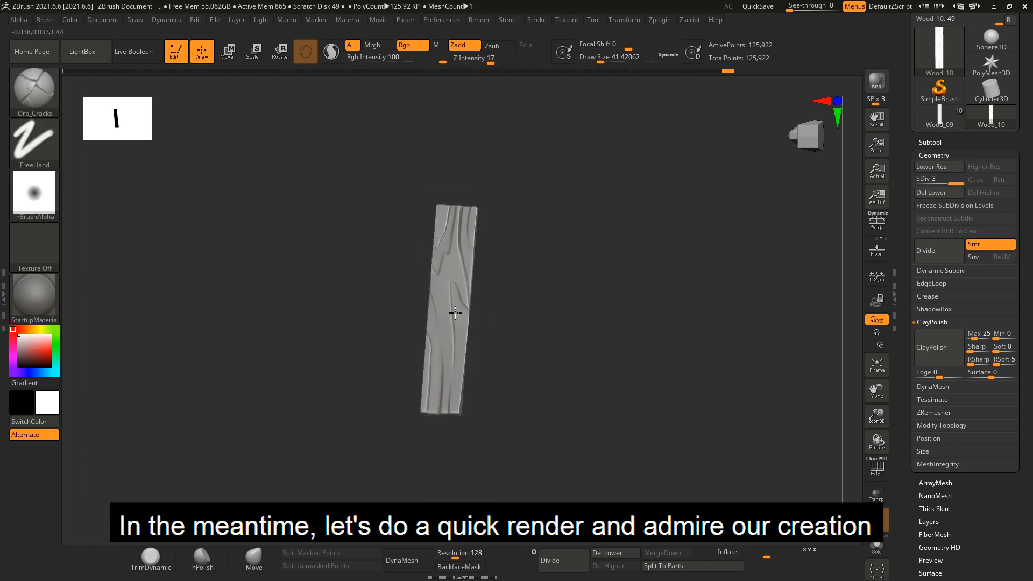
right_drag(455, 312, 569, 97)
click(477, 20)
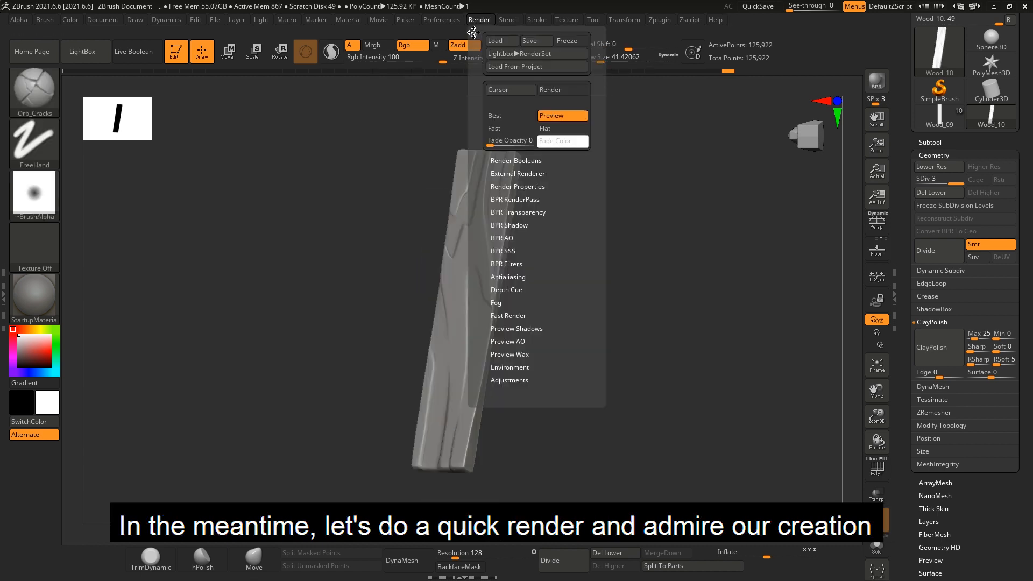
drag(473, 34, 32, 27)
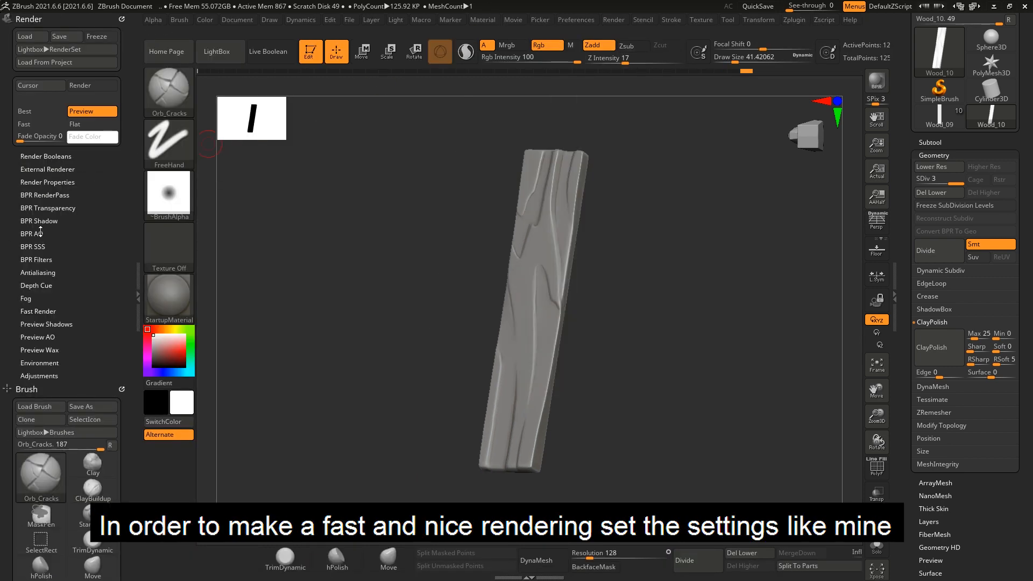
Set BPR Shadow to 121 rays, a resolution of 1213 and an angle of about 60.6, and render the board
click(39, 220)
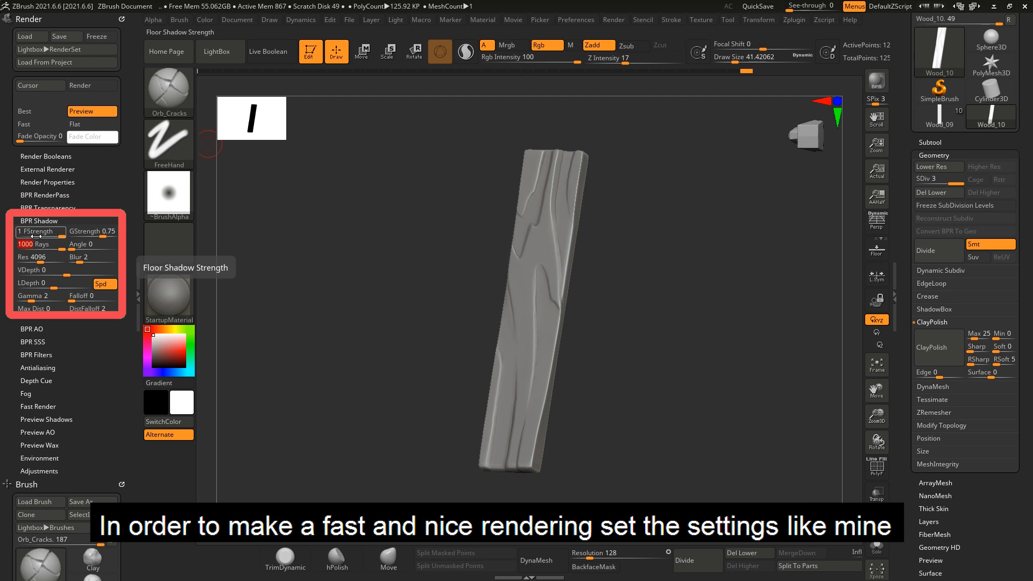
click(34, 259)
click(35, 248)
click(37, 262)
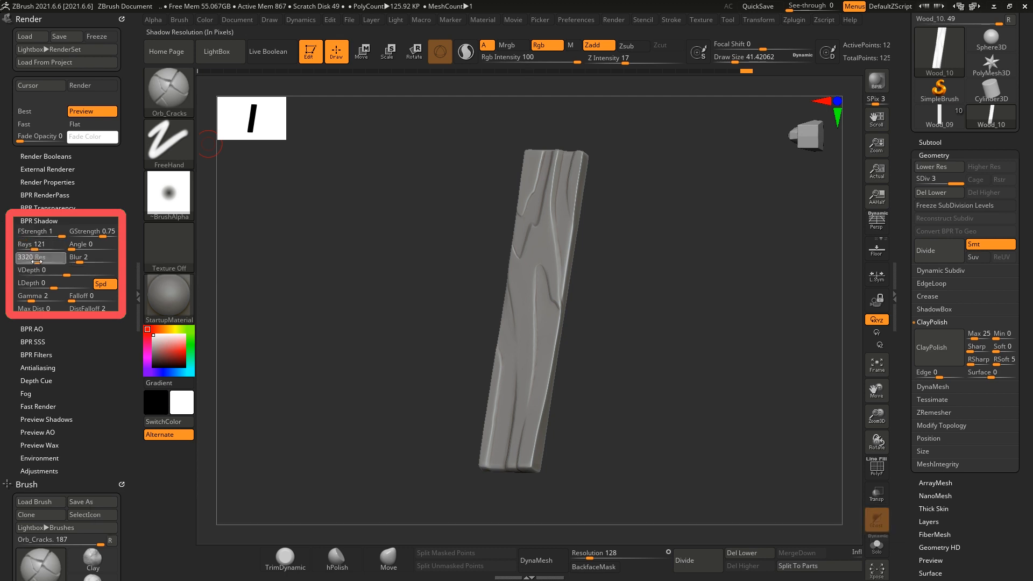
drag(31, 262, 86, 250)
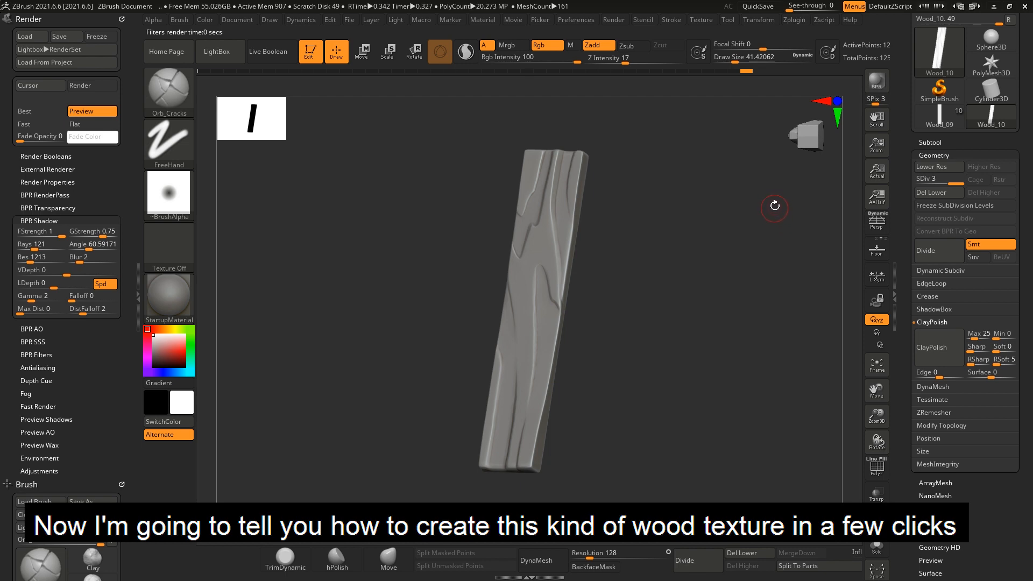
drag(682, 205, 657, 215)
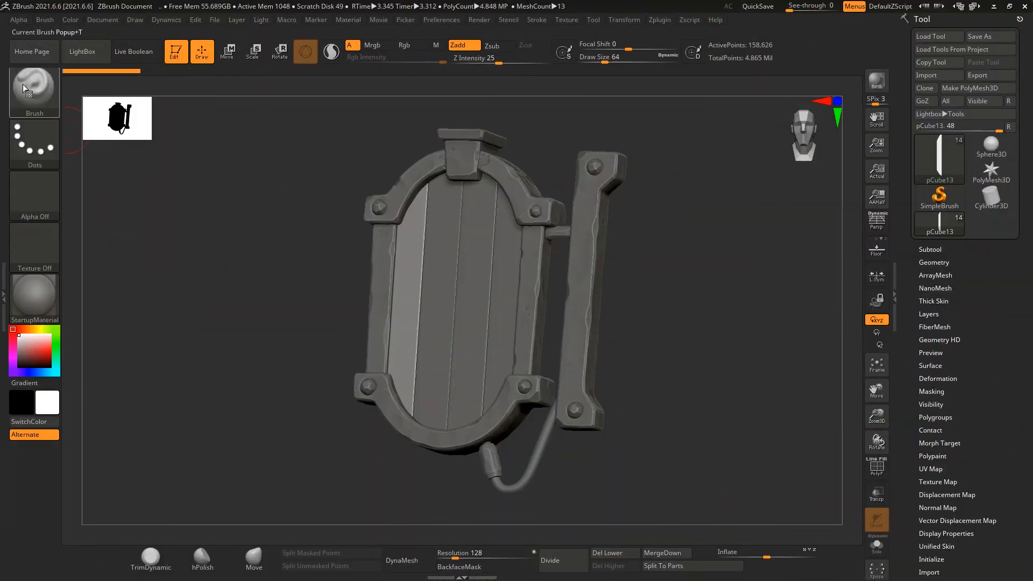
Import the ten wood grain PSD files Tree_01 to Tree_10 from the Desktop as alphas
click(38, 193)
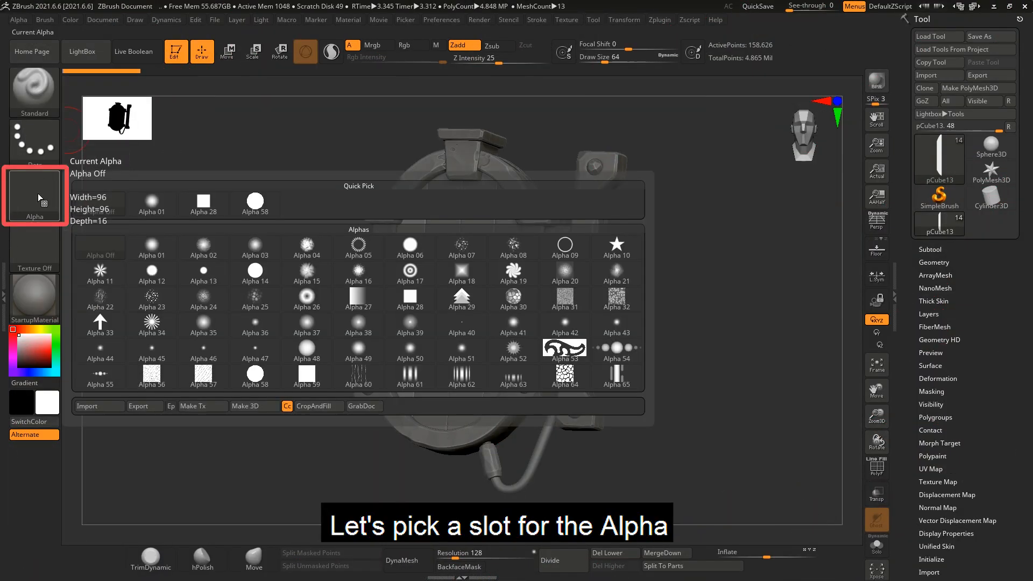
click(93, 406)
click(601, 261)
shift+click(601, 322)
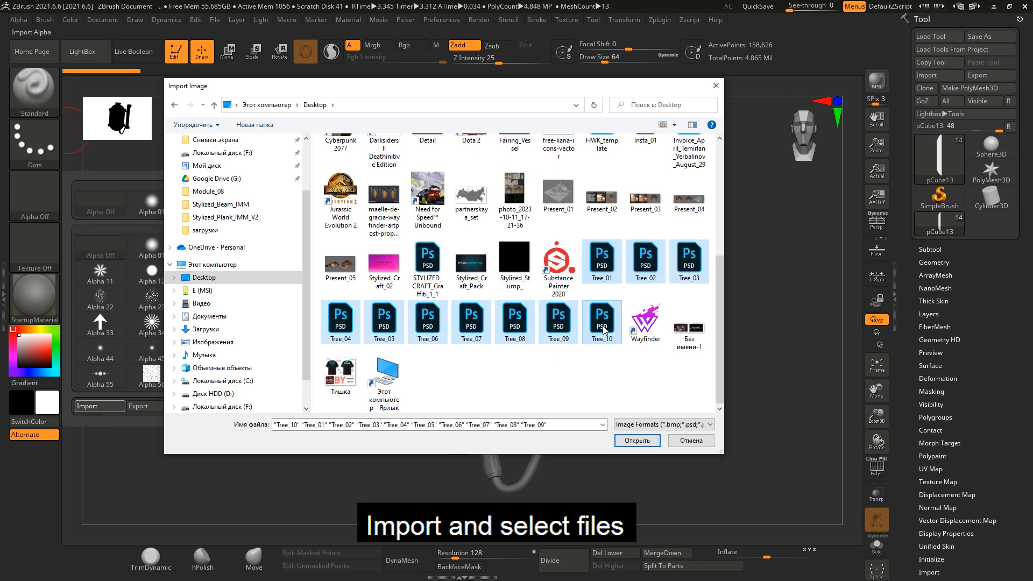
click(637, 440)
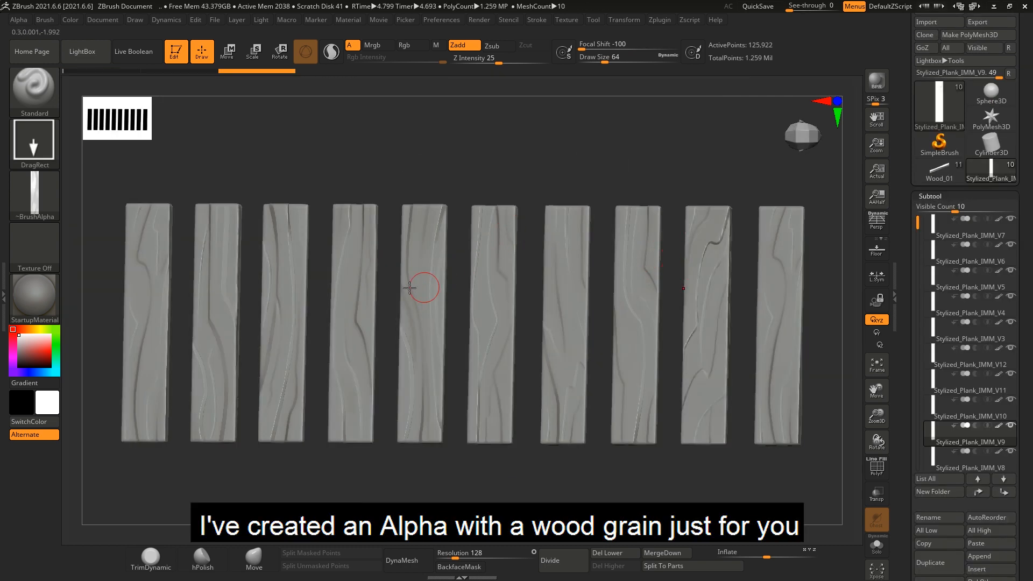
right_drag(419, 276, 643, 315)
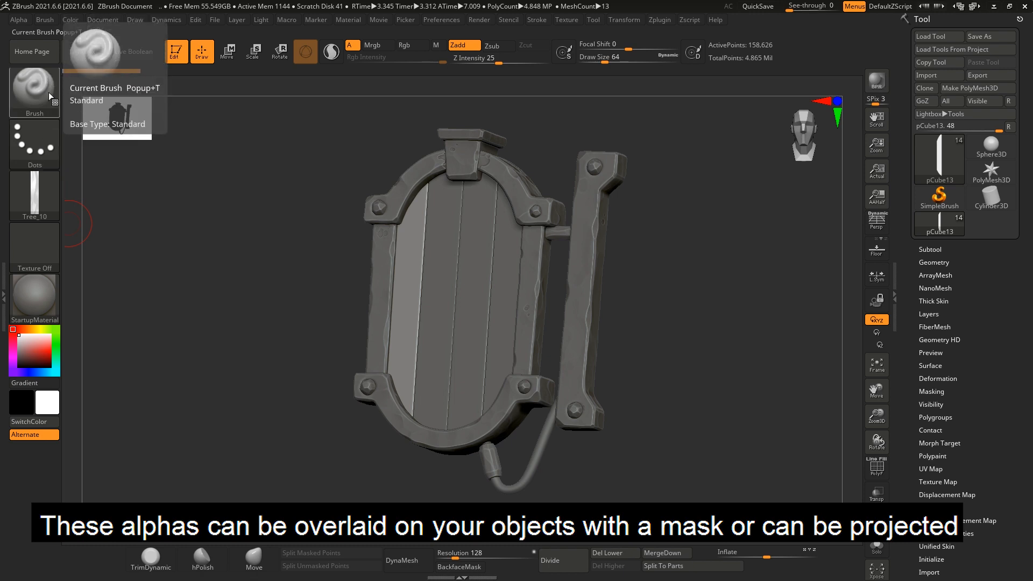
Assign the Tree_01 alpha to the masking brush and stretch a wood grain mask over the sign's leftmost plank in front view
ctrl+click(46, 210)
click(153, 402)
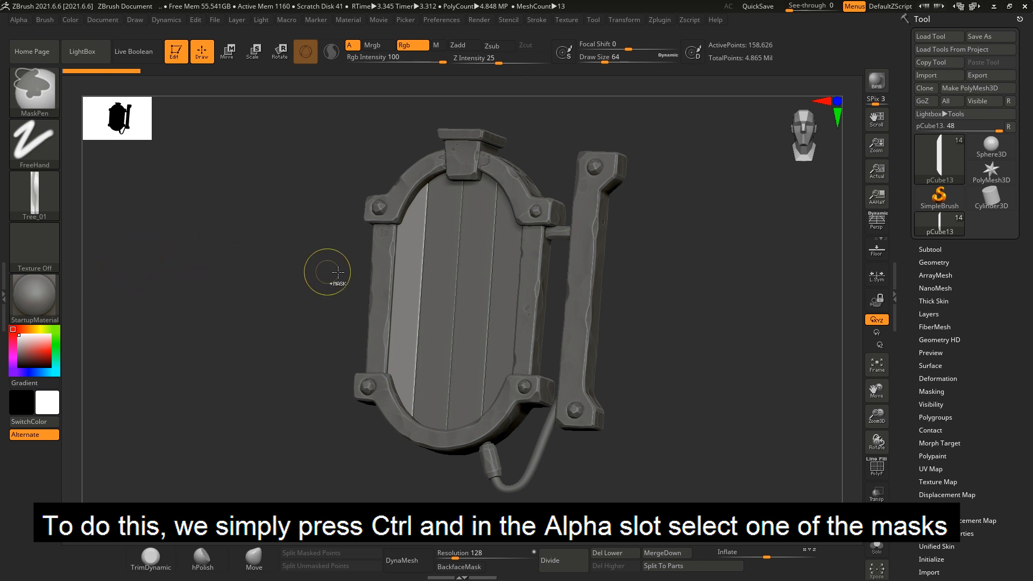
shift+right_drag(461, 283, 480, 292)
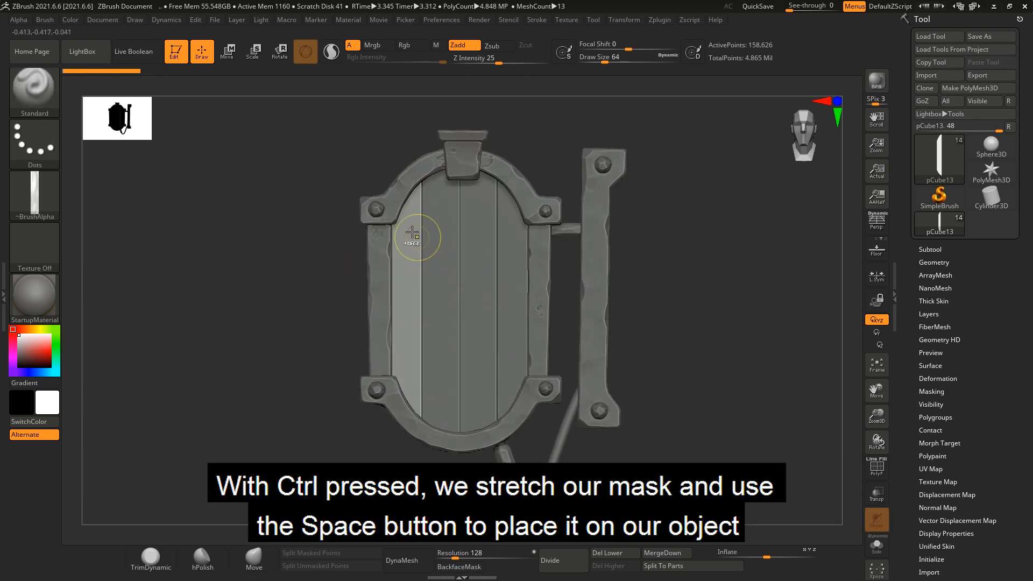
mouse_move(417, 305)
ctrl+mouse_down()
mouse_move(451, 374)
mouse_move(438, 383)
mouse_move(460, 385)
mouse_move(503, 437)
mouse_move(506, 412)
mouse_move(492, 431)
ctrl+mouse_up()
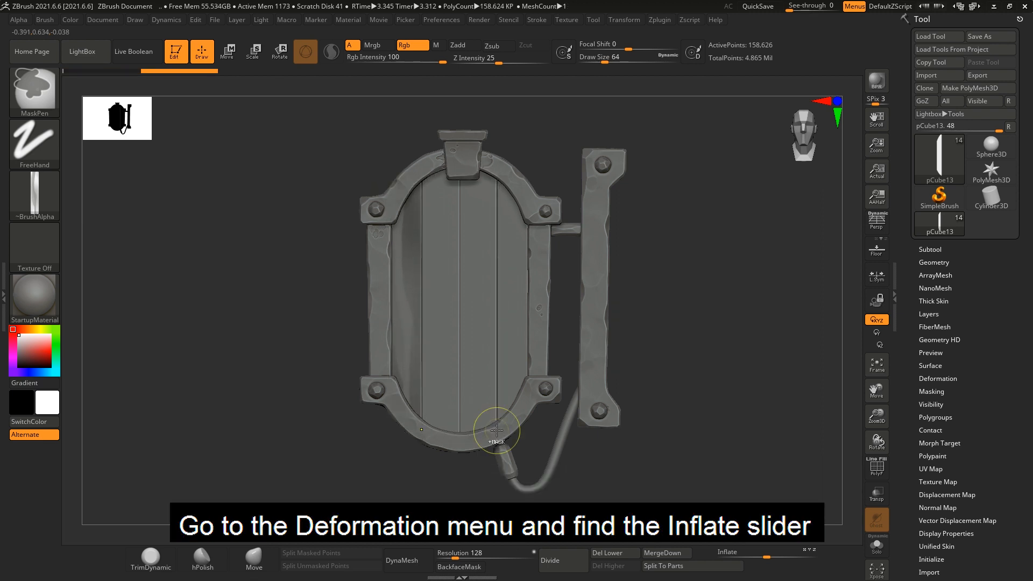
Apply a slight negative Inflate deformation to the masked leftmost plank and clear its mask
click(930, 366)
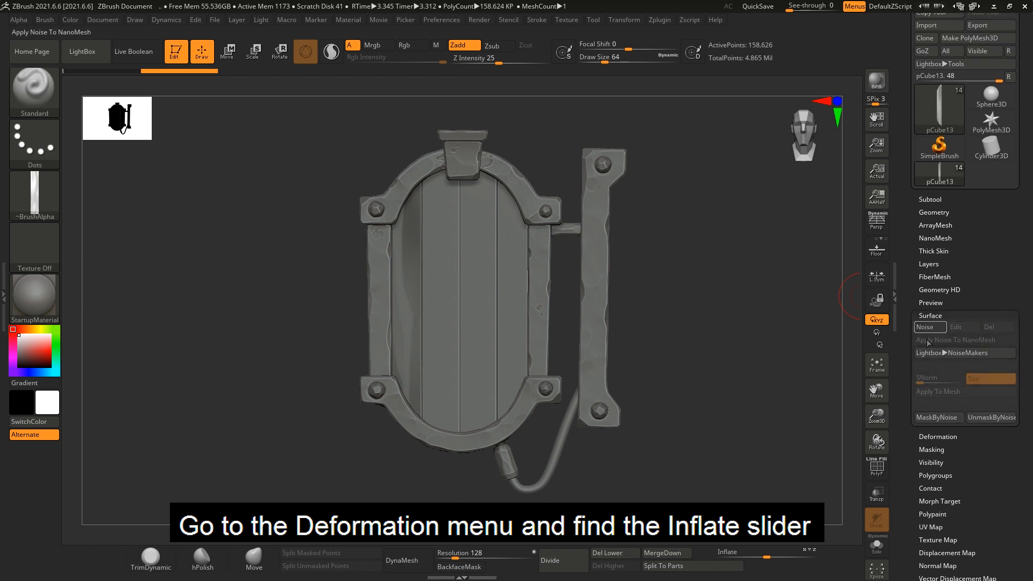
click(929, 316)
click(930, 329)
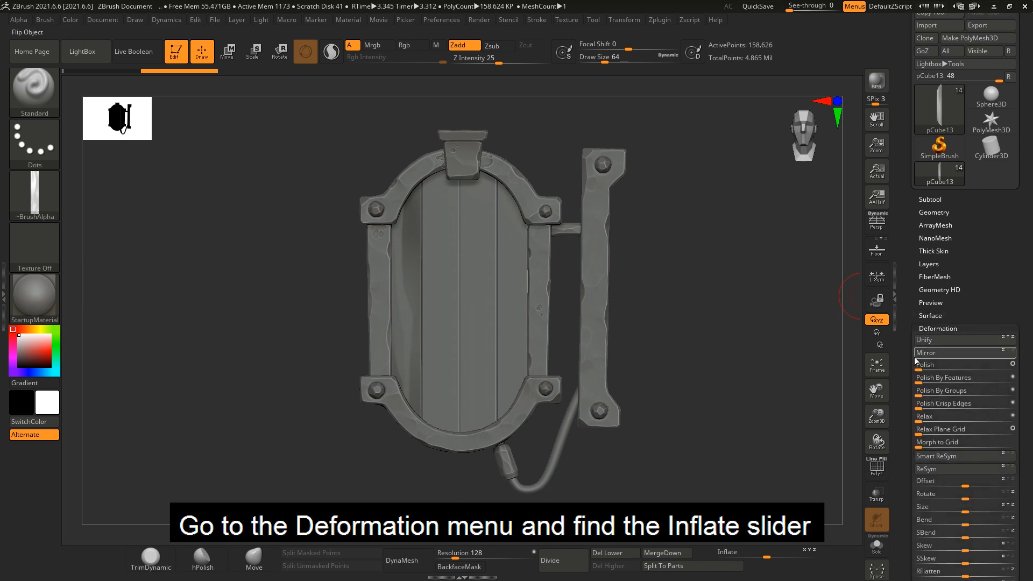
drag(965, 330, 963, 331)
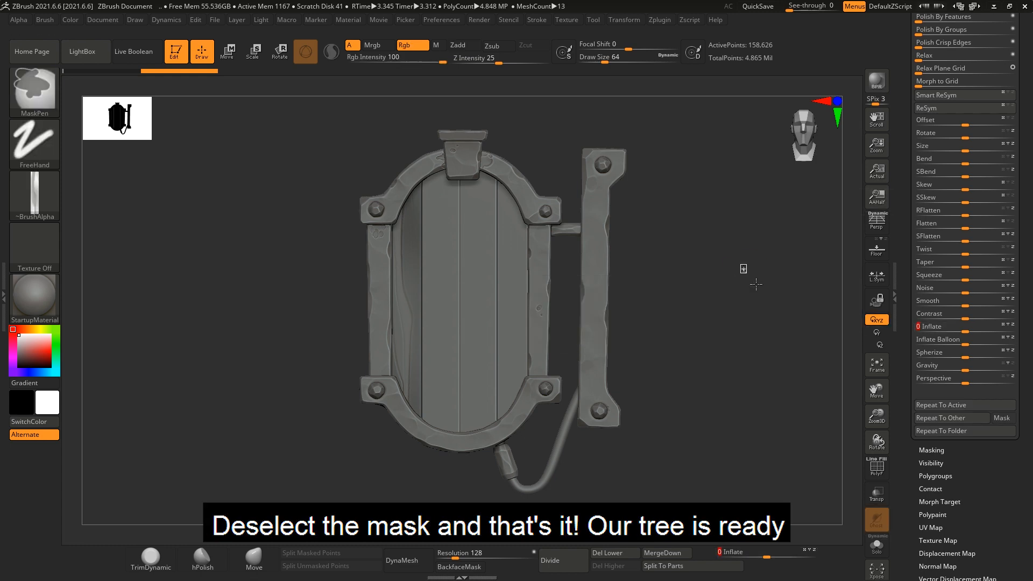
ctrl+click(561, 277)
mouse_move(561, 278)
mouse_down()
mouse_move(542, 279)
mouse_move(564, 283)
mouse_up()
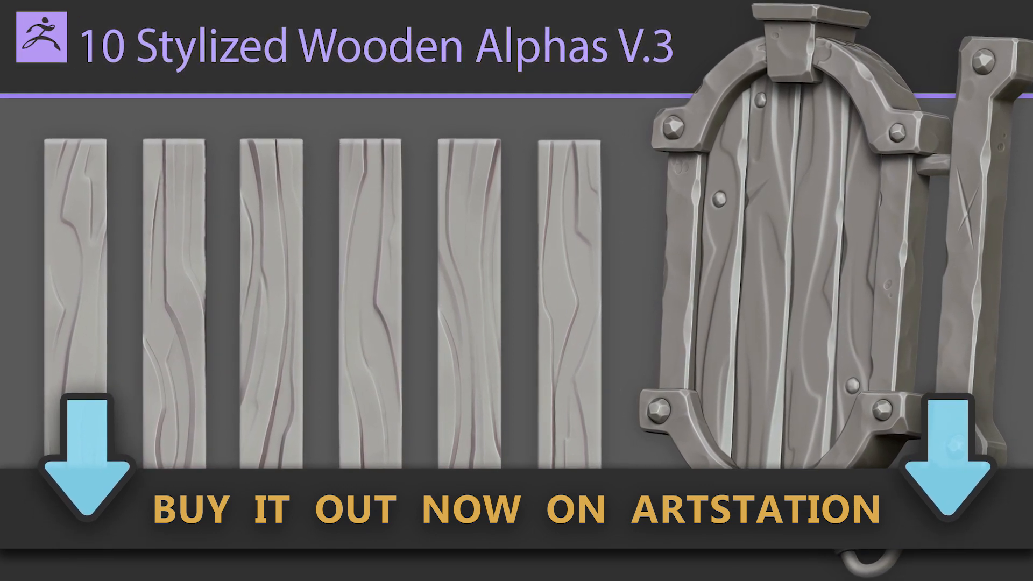
Mask the second plank with the Tree_02 alpha, apply a slight negative Inflate deformation and clear the mask
mouse_move(325, 115)
ctrl+mouse_down()
mouse_move(554, 415)
mouse_move(552, 441)
ctrl+mouse_up()
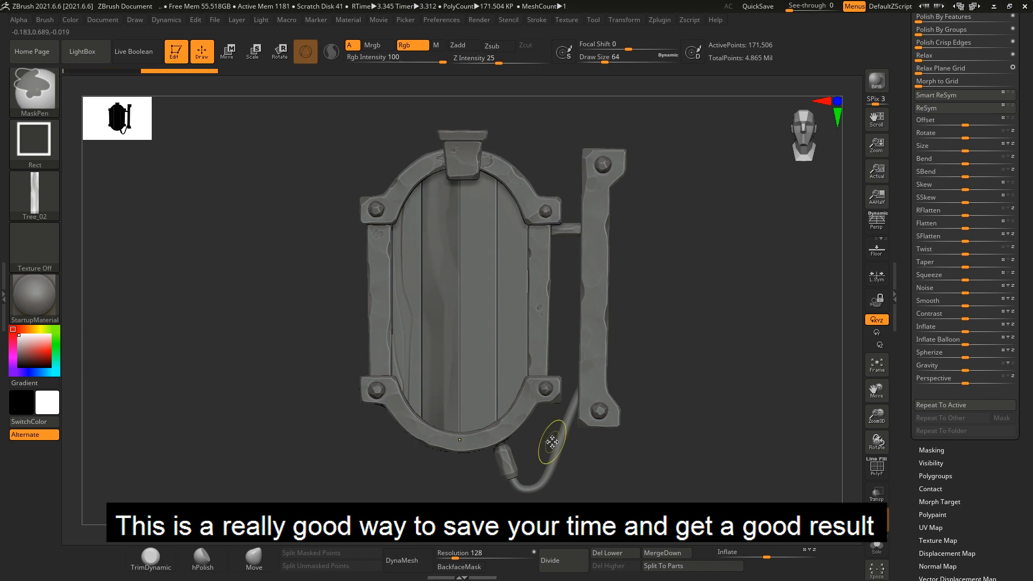
drag(965, 331, 957, 331)
ctrl+drag(733, 295, 710, 309)
drag(699, 306, 554, 295)
Stamp wood grain along the third plank using the Standard brush with the DragRect stroke and a Focal Shift of -100
alt+click(471, 301)
alt+drag(624, 290, 609, 288)
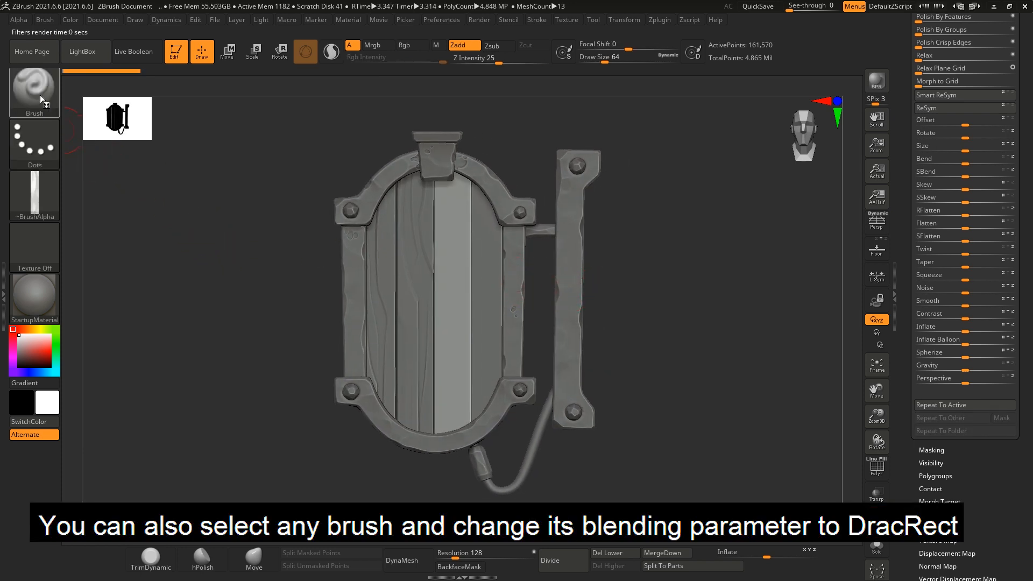
click(36, 150)
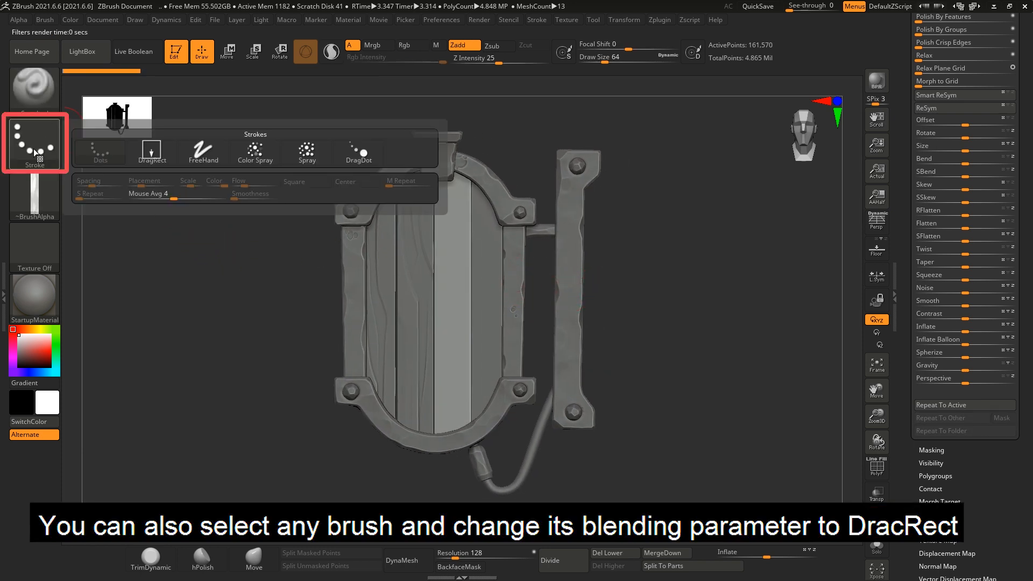
click(153, 154)
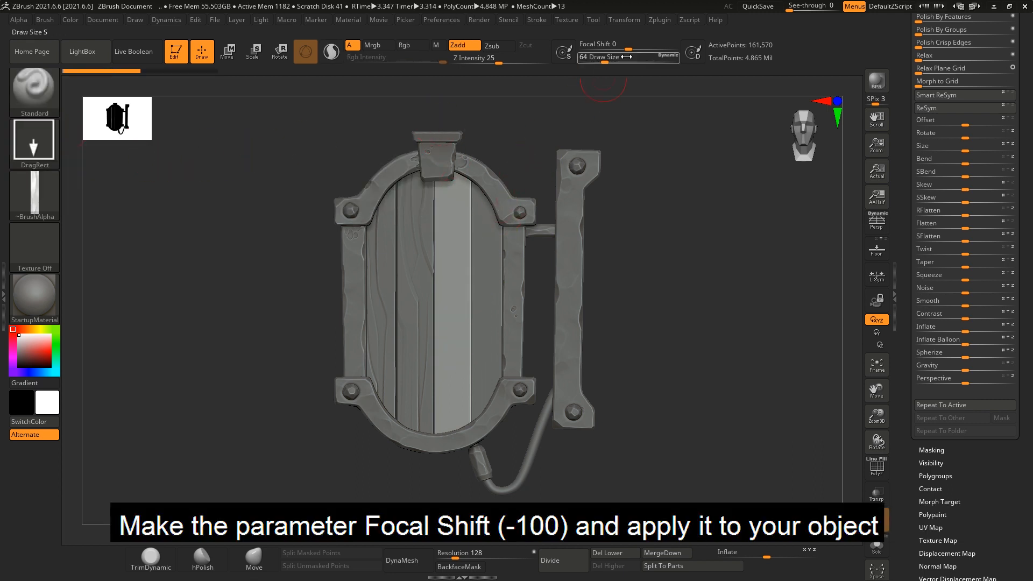
drag(449, 369, 452, 497)
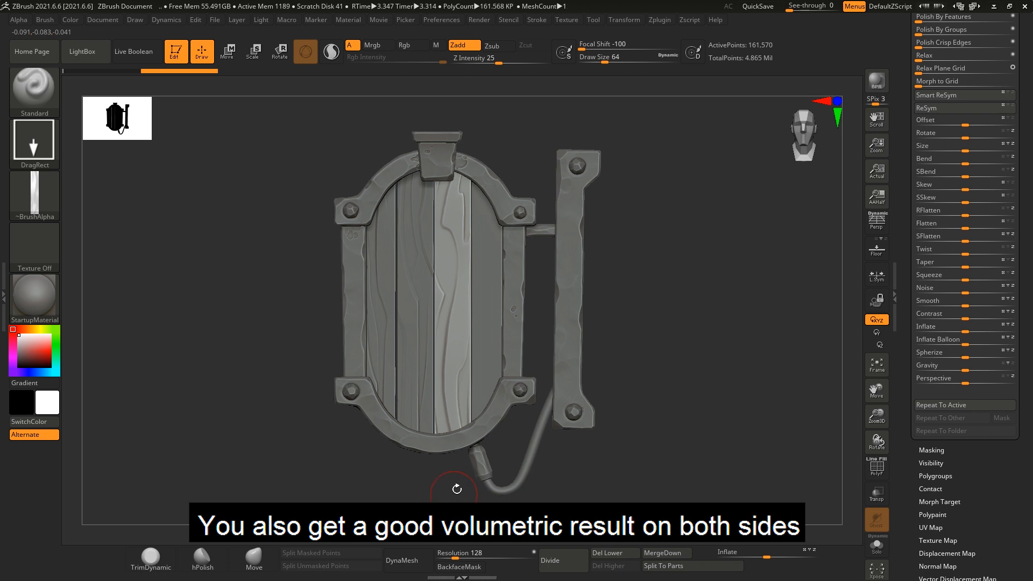
Select the sign's rightmost plank and add wood grain to it with an imported alpha
right_drag(472, 367, 495, 312)
alt+click(492, 312)
click(34, 195)
Turn the sign to an angled view and make a BPR render of it
right_drag(485, 401, 525, 352)
ctrl+right_drag(525, 353, 482, 353)
key(shift+r)
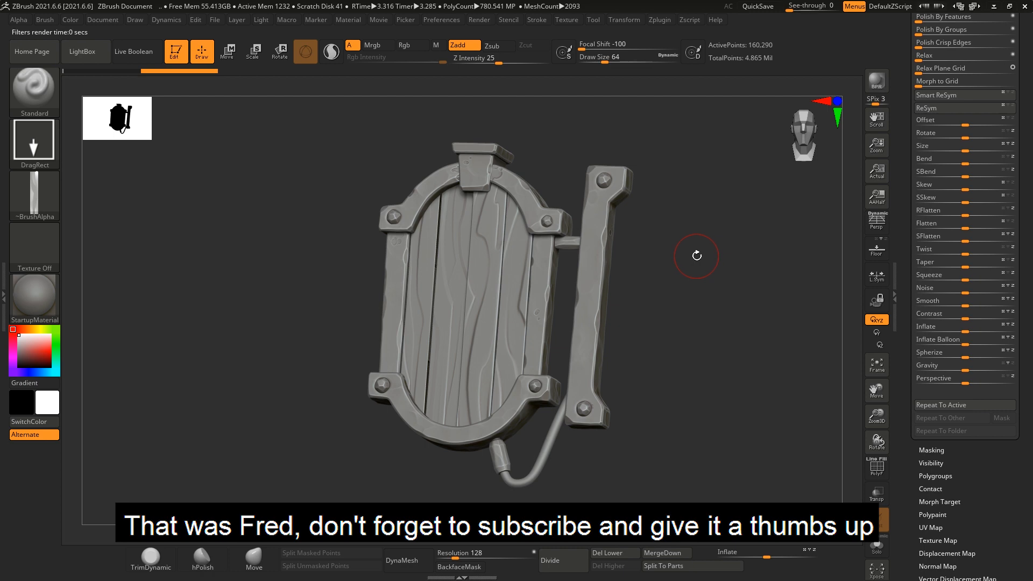